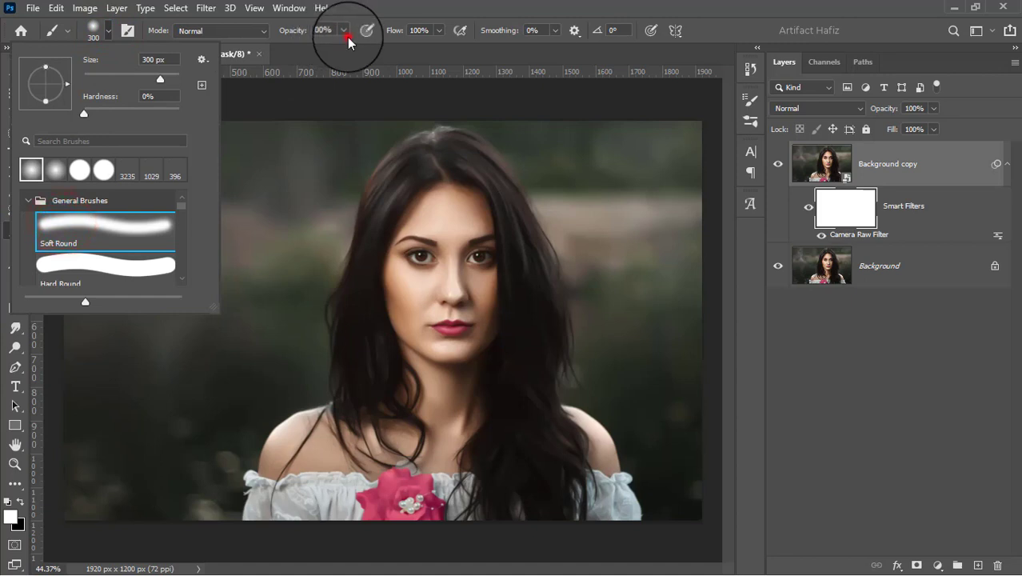
Paint black on the Smart Filters mask over the woman's face, neck and hair with a soft round brush at 100% opacity
{"action": "left_click", "coordinate": [344, 45]}
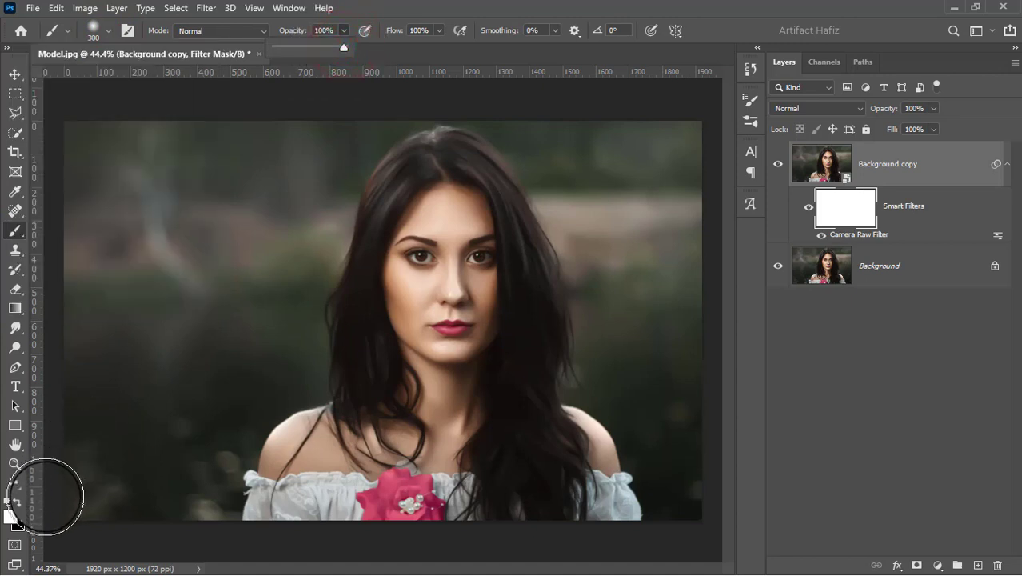
{"action": "left_click", "coordinate": [24, 505]}
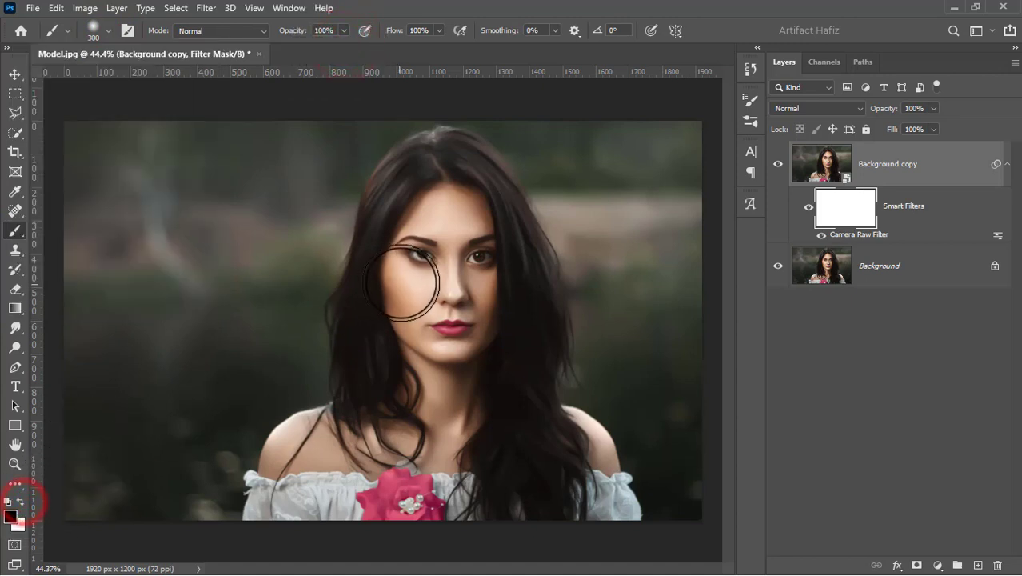
{"action": "left_click", "coordinate": [439, 229]}
{"action": "mouse_move", "coordinate": [471, 291]}
{"action": "left_mouse_down"}
{"action": "mouse_move", "coordinate": [450, 221]}
{"action": "mouse_move", "coordinate": [433, 289]}
{"action": "mouse_move", "coordinate": [429, 420]}
{"action": "left_mouse_up"}
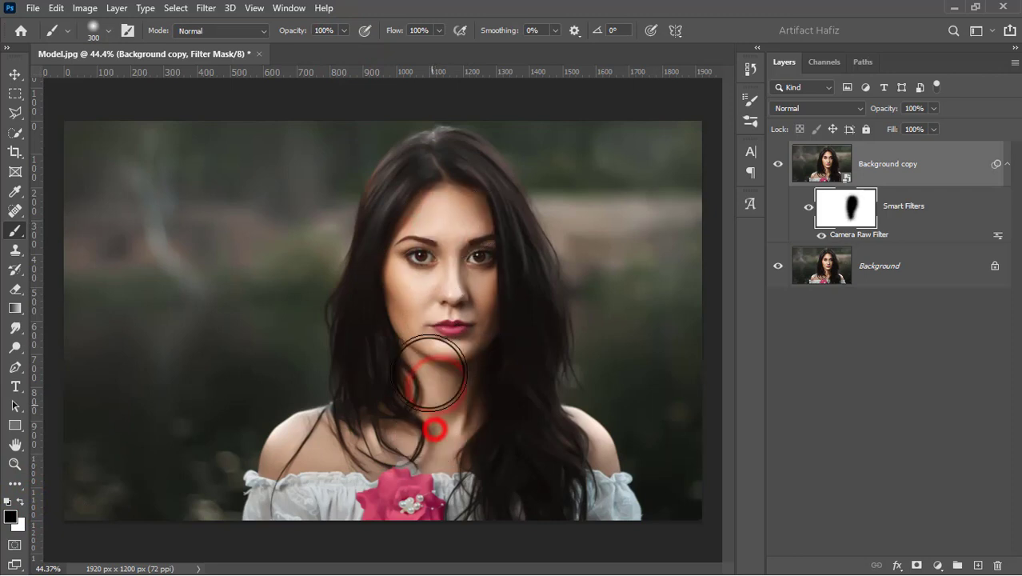
{"action": "left_click", "coordinate": [410, 213]}
{"action": "mouse_move", "coordinate": [445, 167]}
{"action": "left_mouse_down"}
{"action": "mouse_move", "coordinate": [440, 212]}
{"action": "mouse_move", "coordinate": [470, 294]}
{"action": "left_mouse_up"}
{"action": "left_click", "coordinate": [443, 180]}
{"action": "mouse_move", "coordinate": [497, 252]}
{"action": "left_mouse_down"}
{"action": "mouse_move", "coordinate": [508, 446]}
{"action": "mouse_move", "coordinate": [505, 422]}
{"action": "mouse_move", "coordinate": [520, 473]}
{"action": "mouse_move", "coordinate": [513, 427]}
{"action": "mouse_move", "coordinate": [479, 371]}
{"action": "mouse_move", "coordinate": [488, 309]}
{"action": "mouse_move", "coordinate": [459, 291]}
{"action": "left_mouse_up"}
Add a Curves adjustment layer above Background copy and shape a gentle S-curve that darkens the shadows and slightly lifts the highlights
{"action": "left_click", "coordinate": [904, 168]}
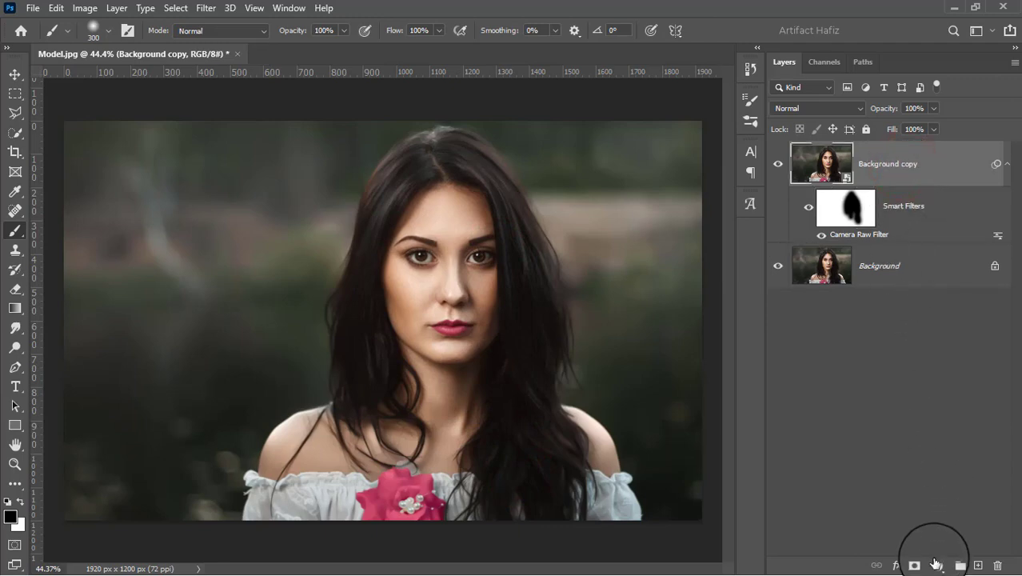
{"action": "left_click", "coordinate": [936, 565]}
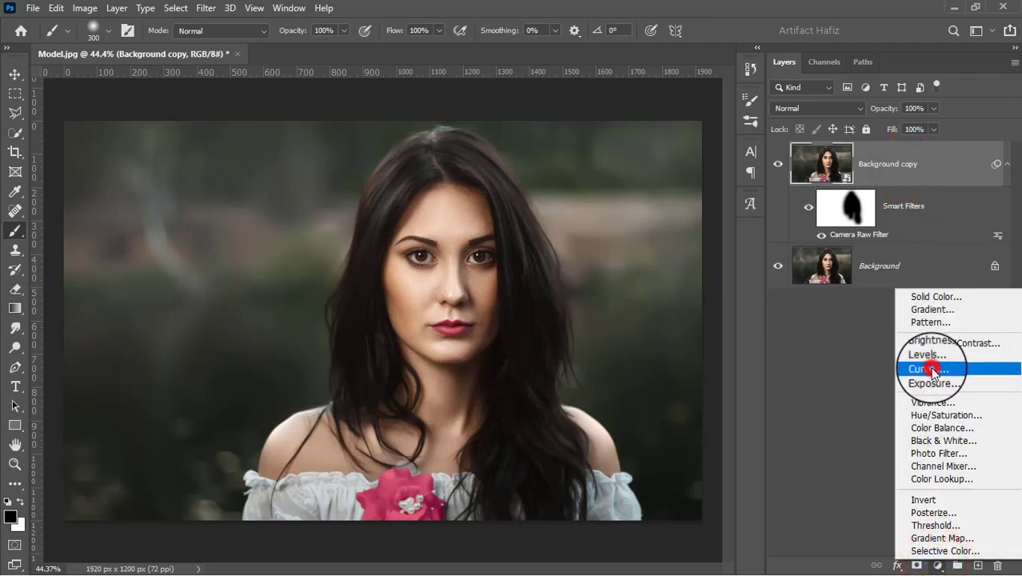
{"action": "left_click", "coordinate": [930, 368]}
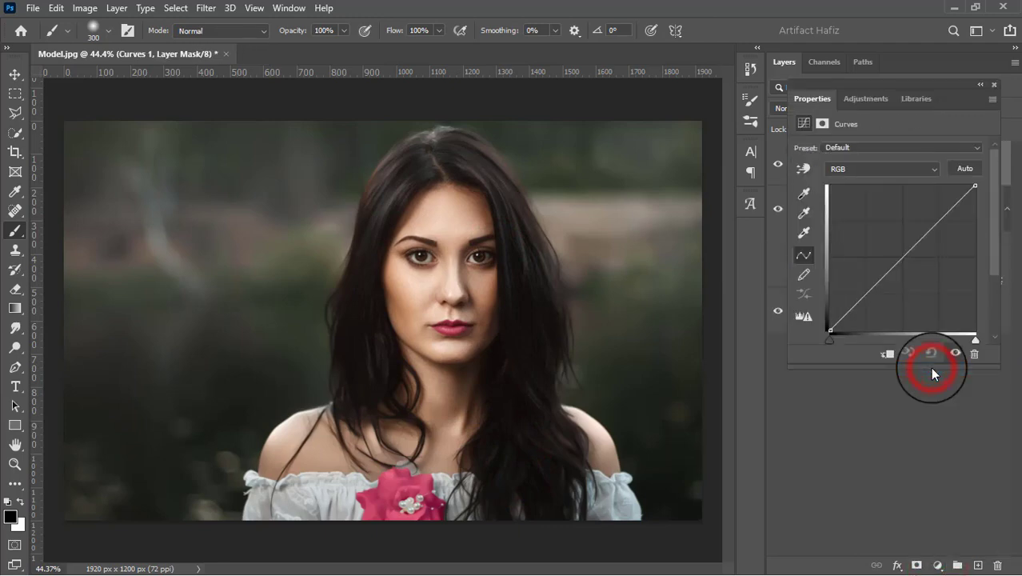
{"action": "left_click", "coordinate": [867, 293]}
{"action": "left_click", "coordinate": [938, 216]}
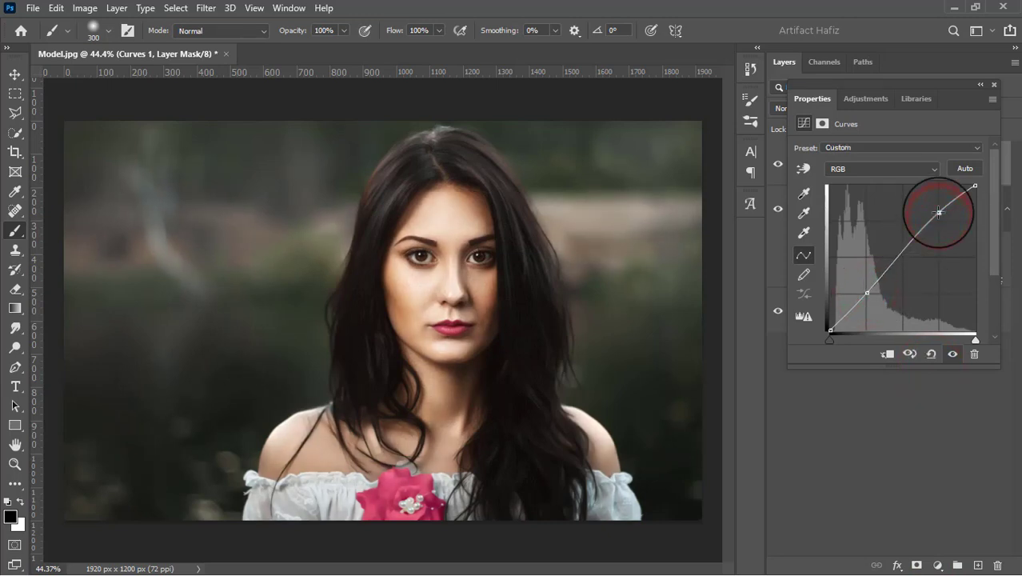
{"action": "left_click_drag", "start_coordinate": [867, 296], "coordinate": [870, 303]}
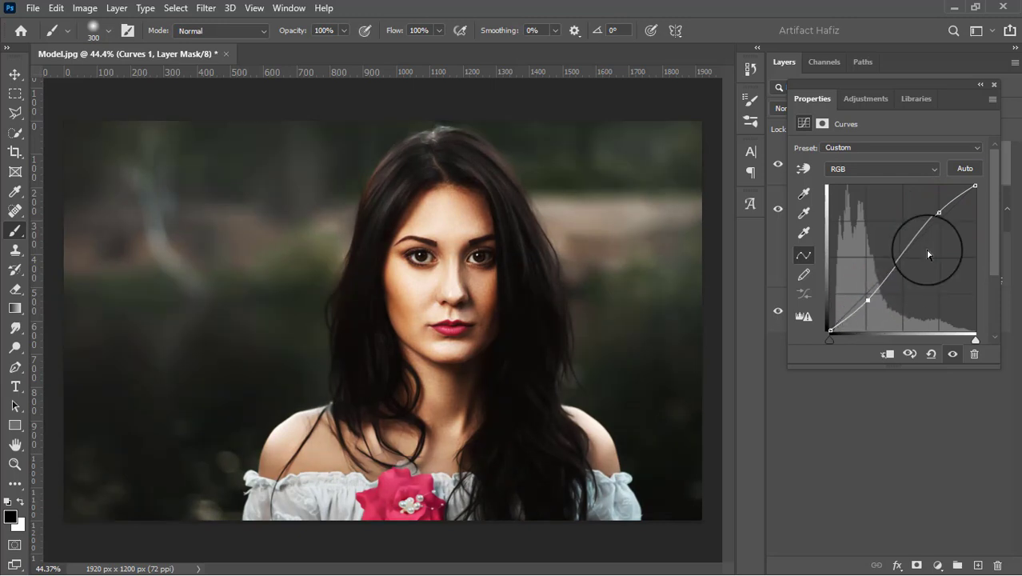
{"action": "left_click", "coordinate": [996, 91]}
Set the Curves layer's blend mode to Luminosity and invert its layer mask
{"action": "left_click", "coordinate": [801, 107]}
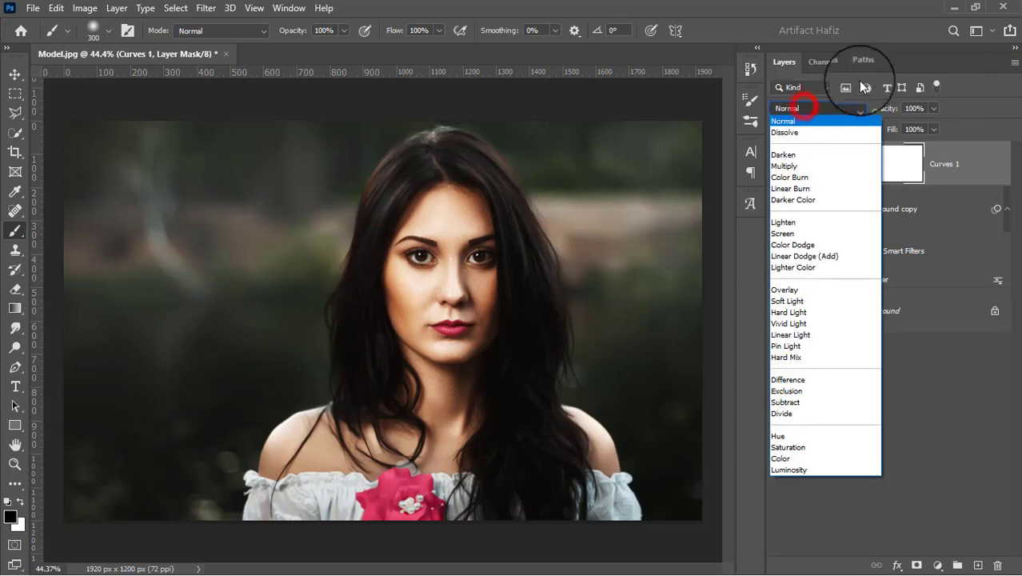
{"action": "left_click", "coordinate": [804, 470]}
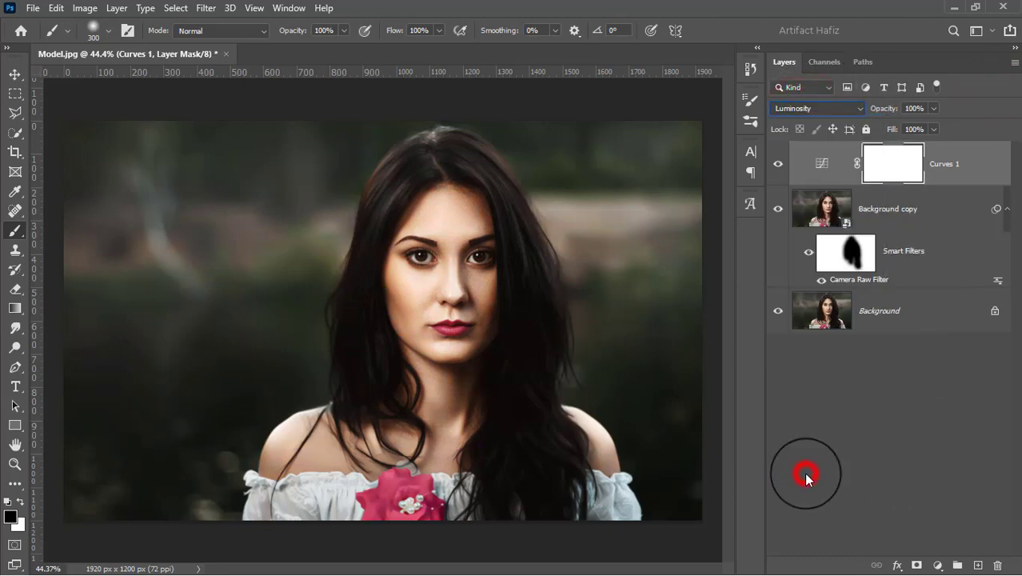
{"action": "left_click", "coordinate": [887, 155]}
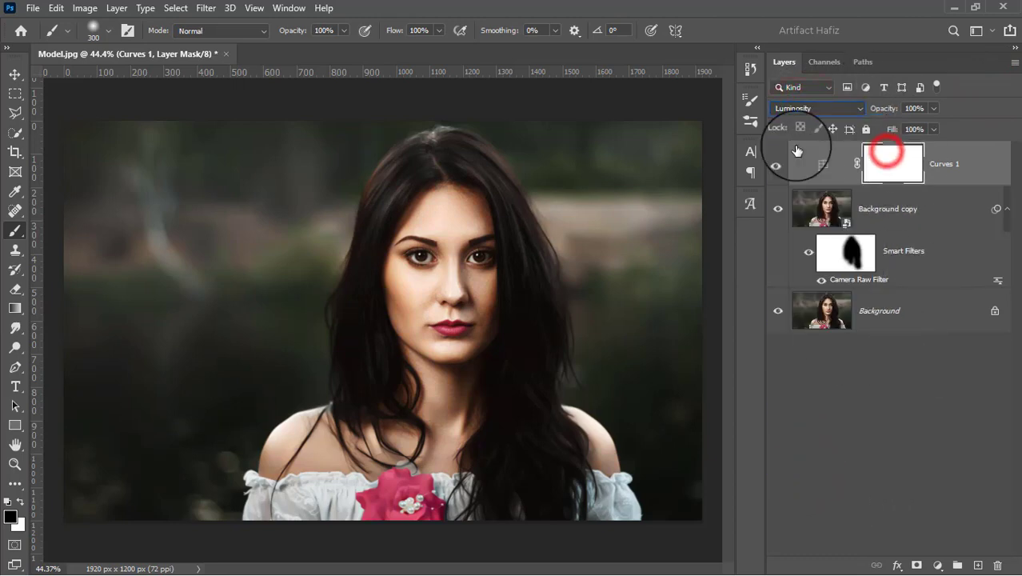
{"action": "left_click", "coordinate": [85, 8]}
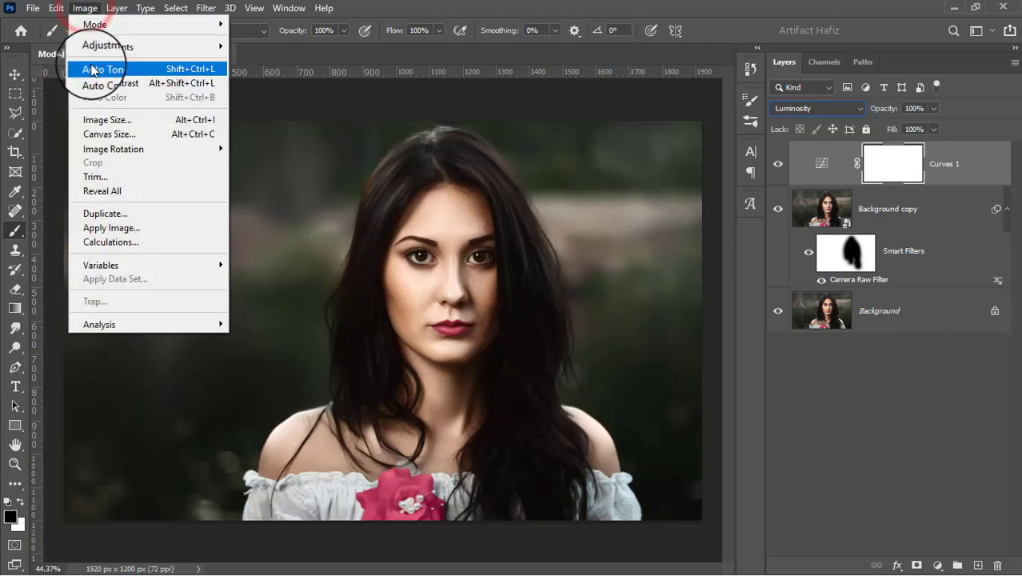
{"action": "mouse_move", "coordinate": [112, 48]}
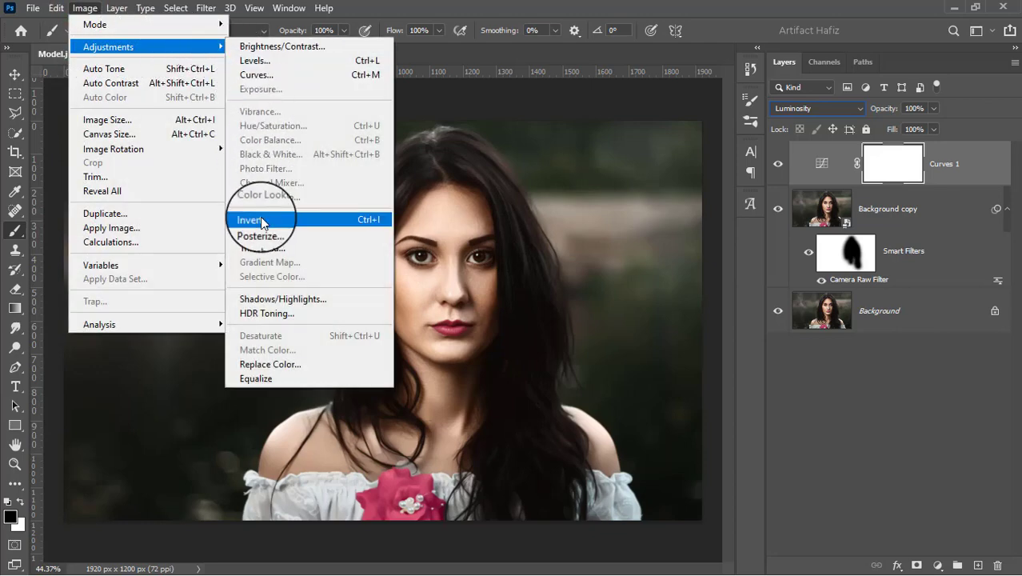
{"action": "left_click", "coordinate": [260, 217]}
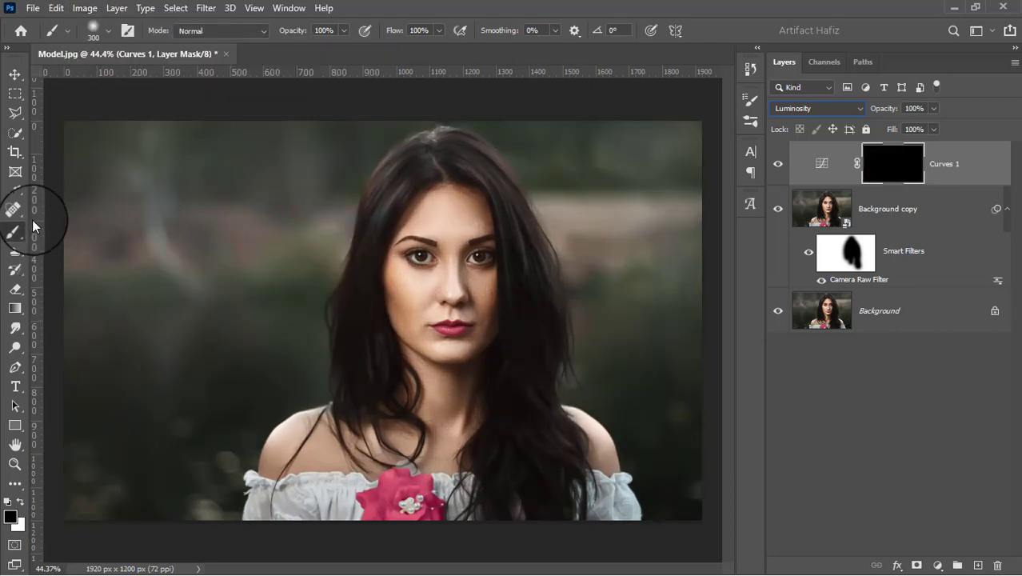
Paint white on the Curves mask over the woman's face, neck, hair and chest, and compare the image with the layer hidden and shown
{"action": "left_click", "coordinate": [18, 232]}
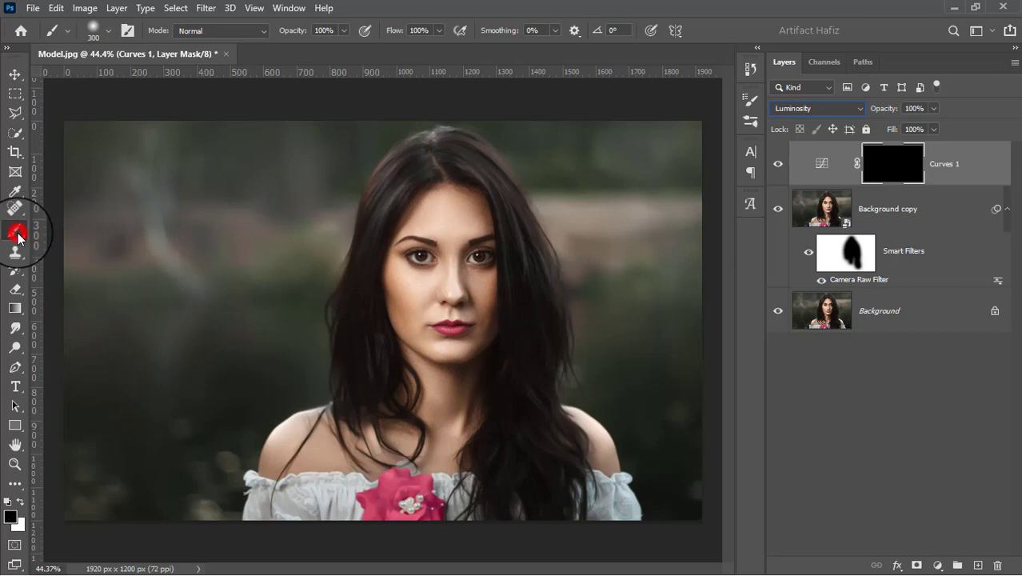
{"action": "left_click", "coordinate": [23, 502]}
{"action": "left_click", "coordinate": [423, 211]}
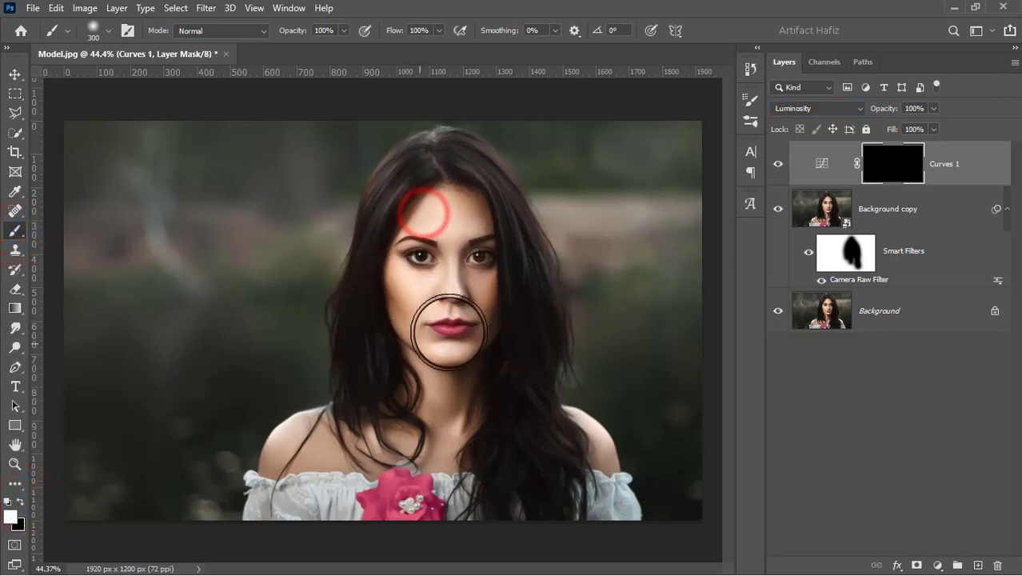
{"action": "mouse_move", "coordinate": [448, 332]}
{"action": "left_mouse_down"}
{"action": "mouse_move", "coordinate": [434, 285]}
{"action": "mouse_move", "coordinate": [423, 417]}
{"action": "mouse_move", "coordinate": [438, 399]}
{"action": "mouse_move", "coordinate": [444, 187]}
{"action": "mouse_move", "coordinate": [488, 209]}
{"action": "mouse_move", "coordinate": [513, 457]}
{"action": "left_mouse_up"}
{"action": "mouse_move", "coordinate": [367, 415]}
{"action": "left_mouse_down"}
{"action": "mouse_move", "coordinate": [367, 456]}
{"action": "mouse_move", "coordinate": [347, 468]}
{"action": "left_mouse_up"}
{"action": "left_click_drag", "start_coordinate": [446, 353], "coordinate": [424, 459]}
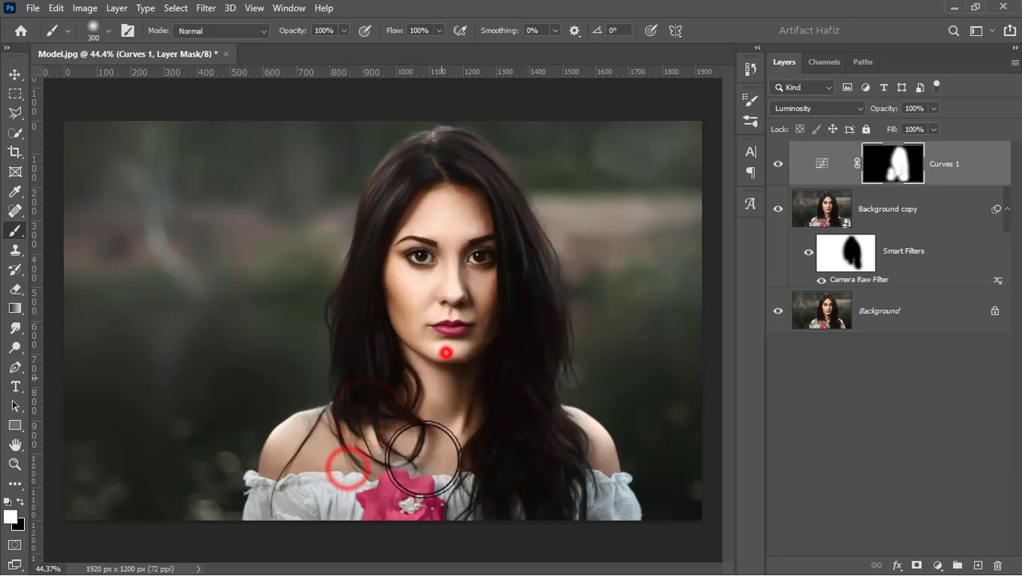
{"action": "left_click", "coordinate": [778, 164]}
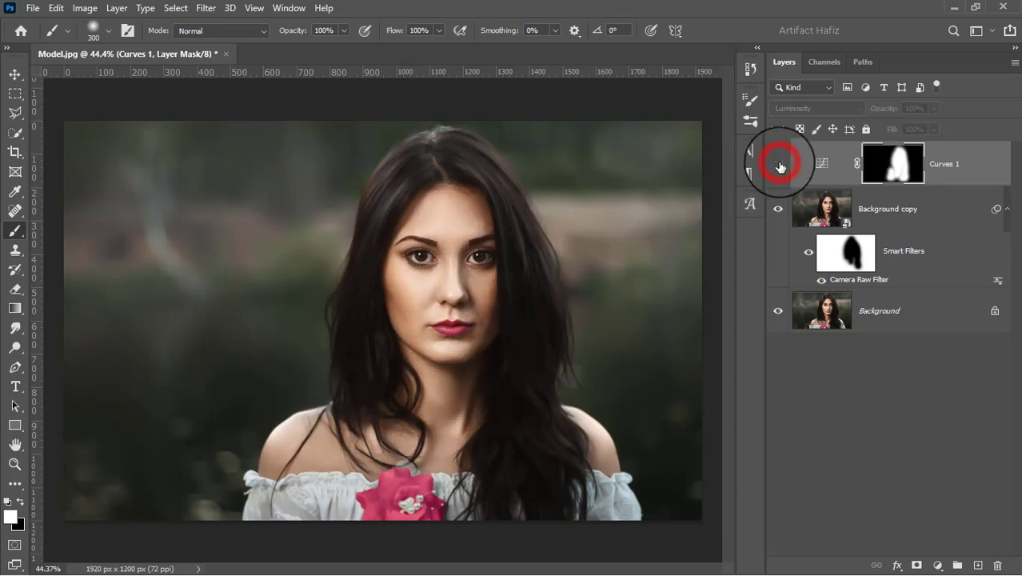
{"action": "left_click", "coordinate": [778, 164]}
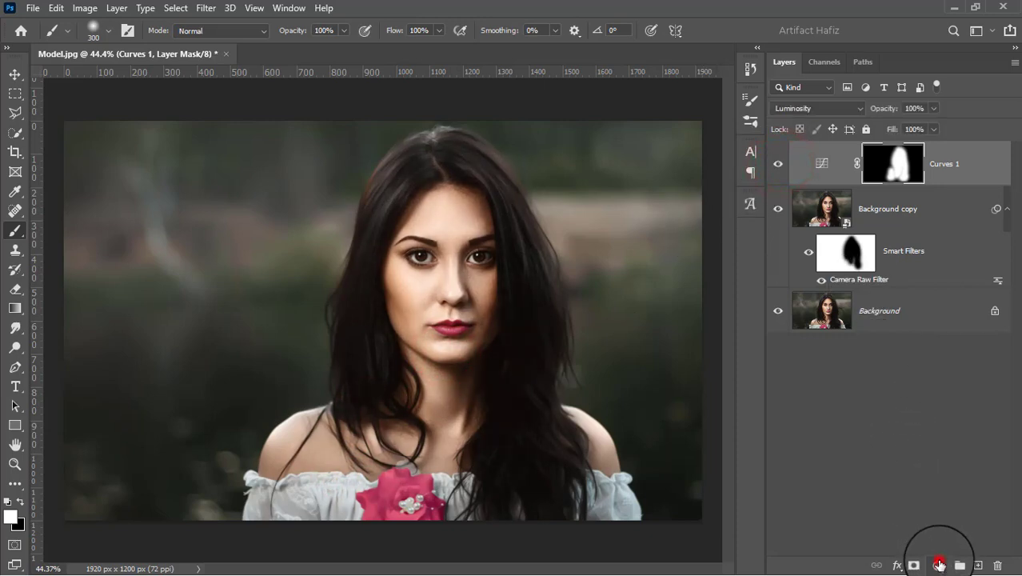
Add a Brightness/Contrast adjustment layer with the brightness set to -31
{"action": "left_click", "coordinate": [938, 565]}
{"action": "left_click", "coordinate": [953, 343]}
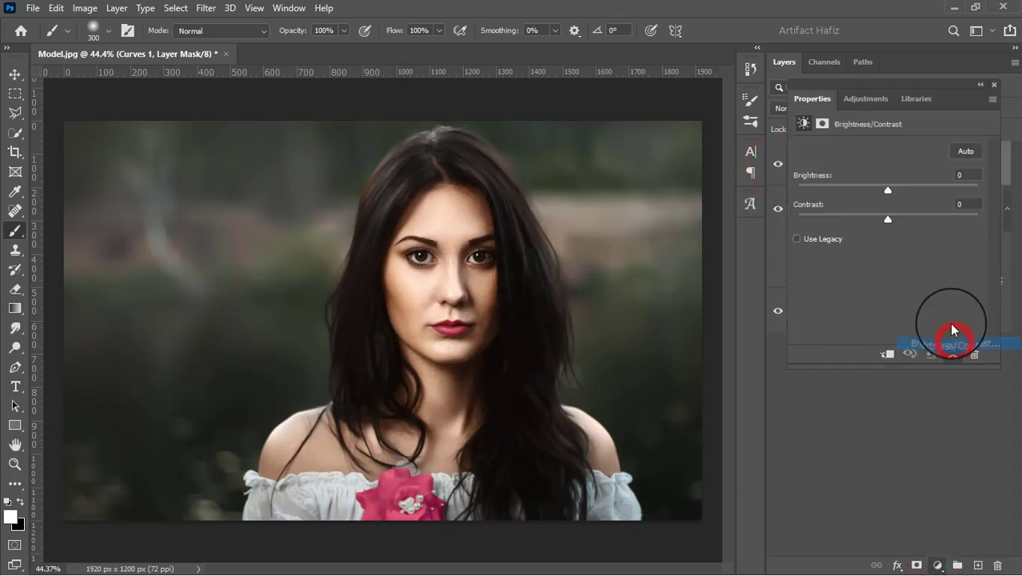
{"action": "mouse_move", "coordinate": [887, 189]}
{"action": "left_mouse_down"}
{"action": "mouse_move", "coordinate": [855, 195]}
{"action": "mouse_move", "coordinate": [867, 191]}
{"action": "left_mouse_up"}
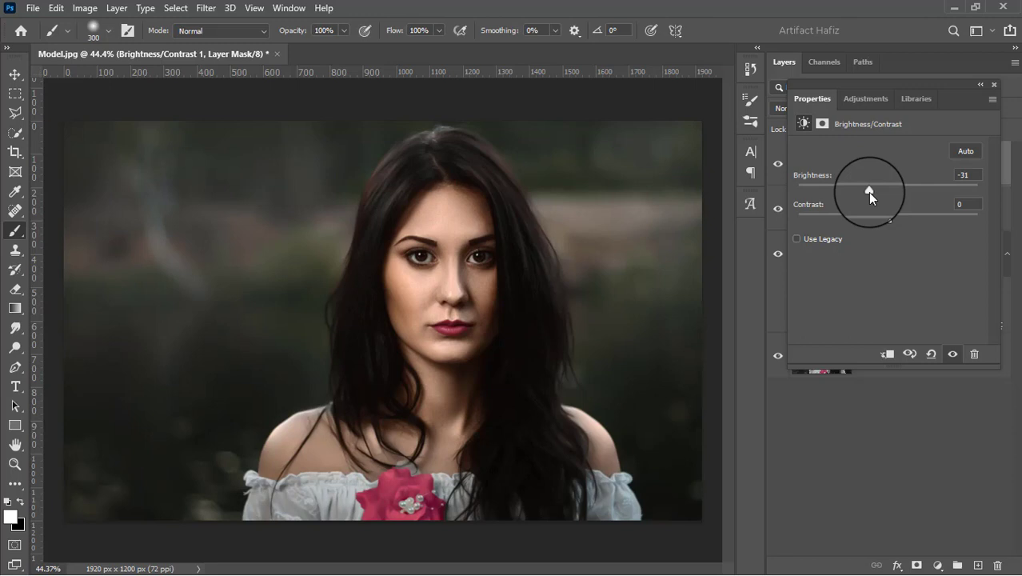
{"action": "left_click", "coordinate": [993, 85]}
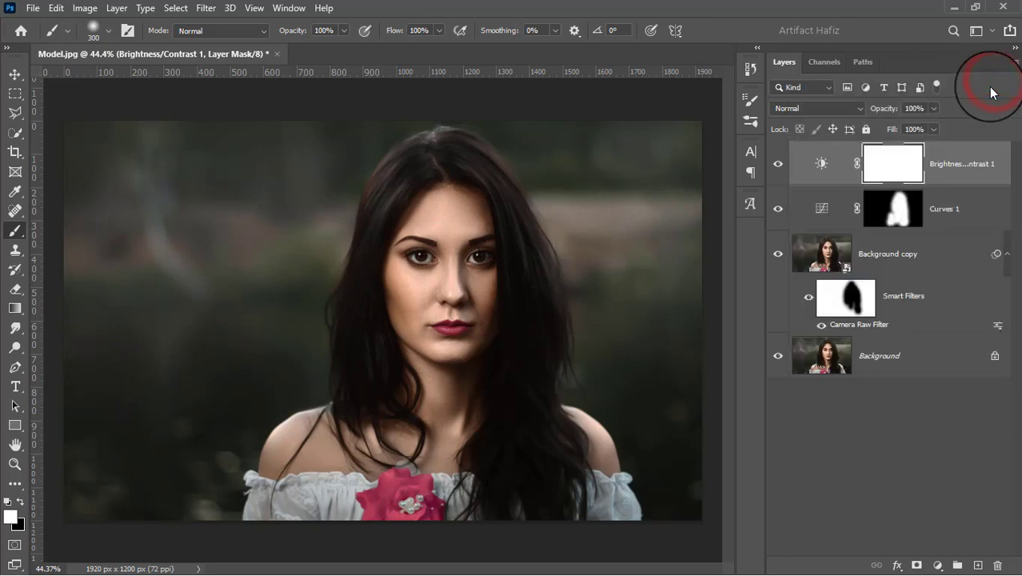
Add a Color Lookup adjustment layer using the Fuji F125 Kodak 2395 (by Adobe).cube LUT and set its opacity to 8%
{"action": "left_click", "coordinate": [938, 564]}
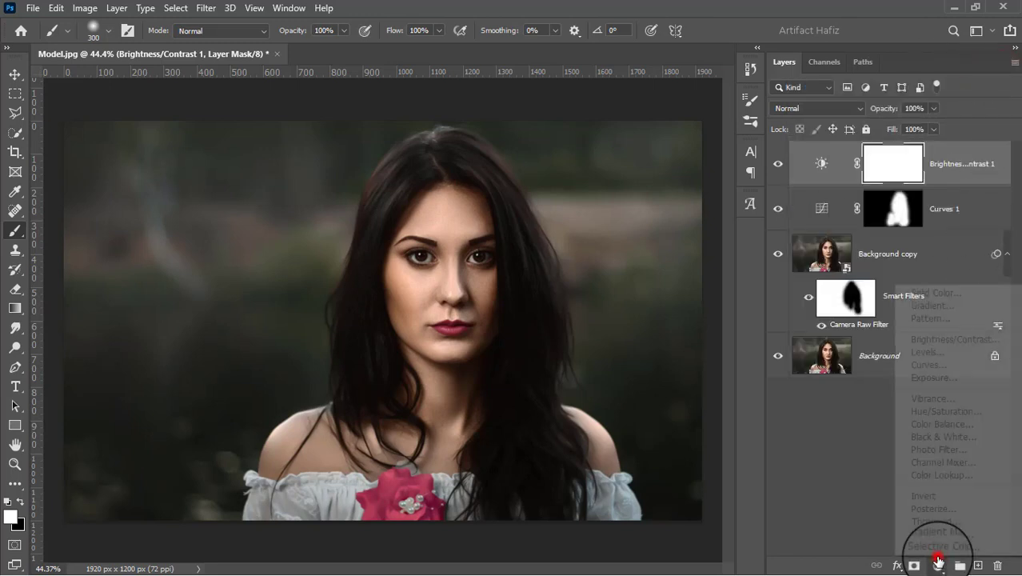
{"action": "left_click", "coordinate": [947, 476]}
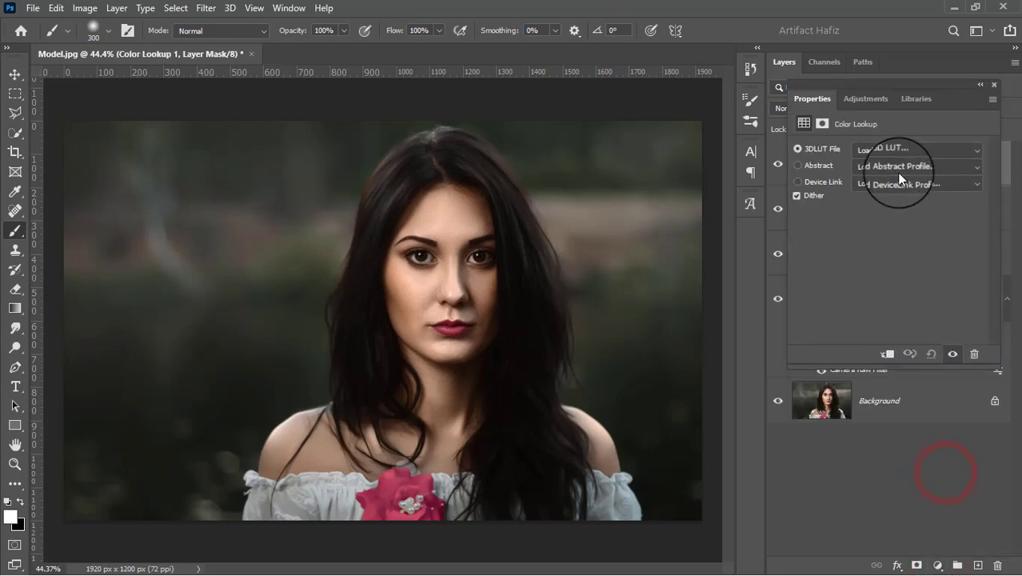
{"action": "left_click", "coordinate": [895, 151]}
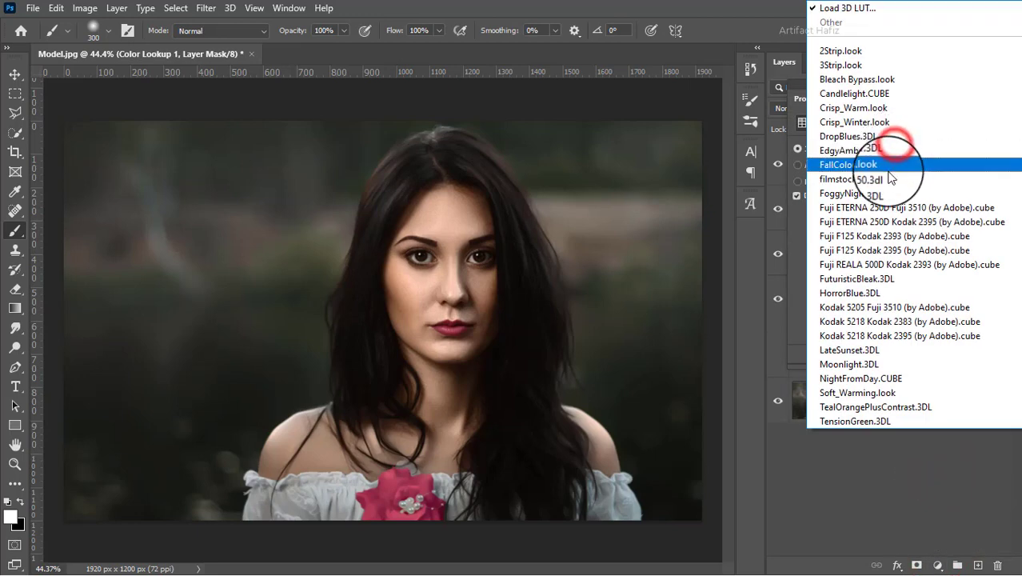
{"action": "left_click", "coordinate": [888, 251]}
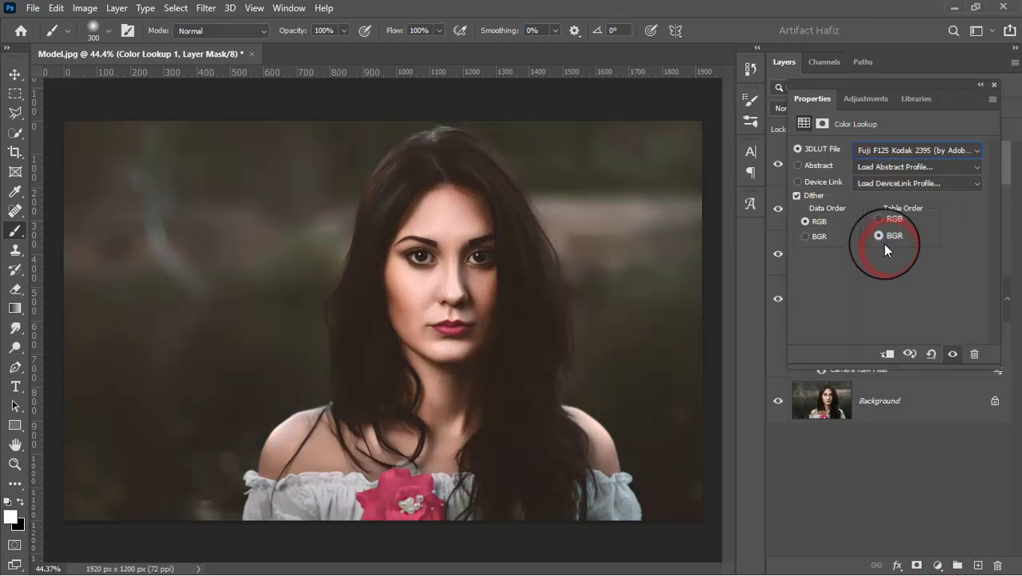
{"action": "left_click", "coordinate": [994, 84]}
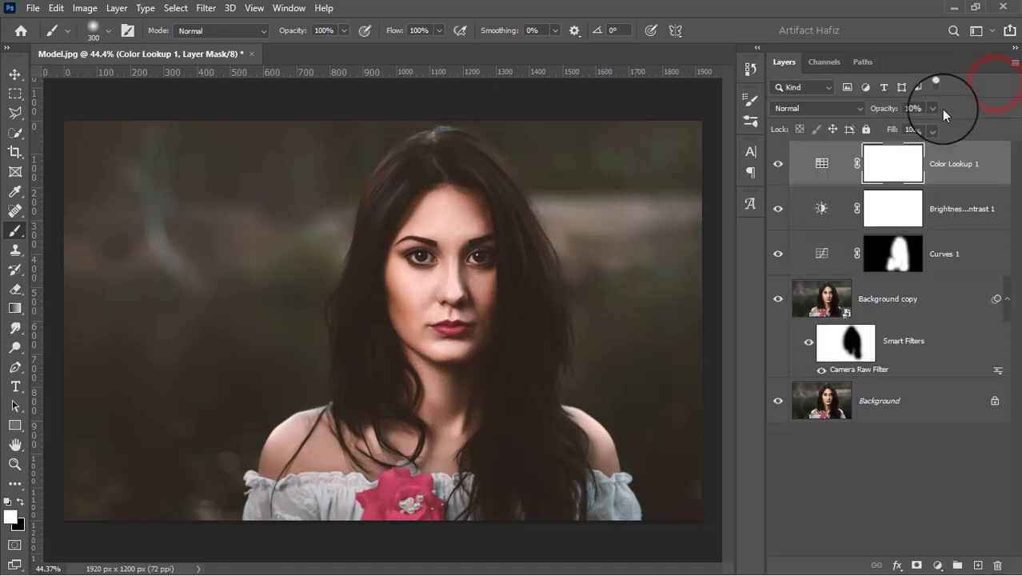
{"action": "left_click", "coordinate": [873, 128]}
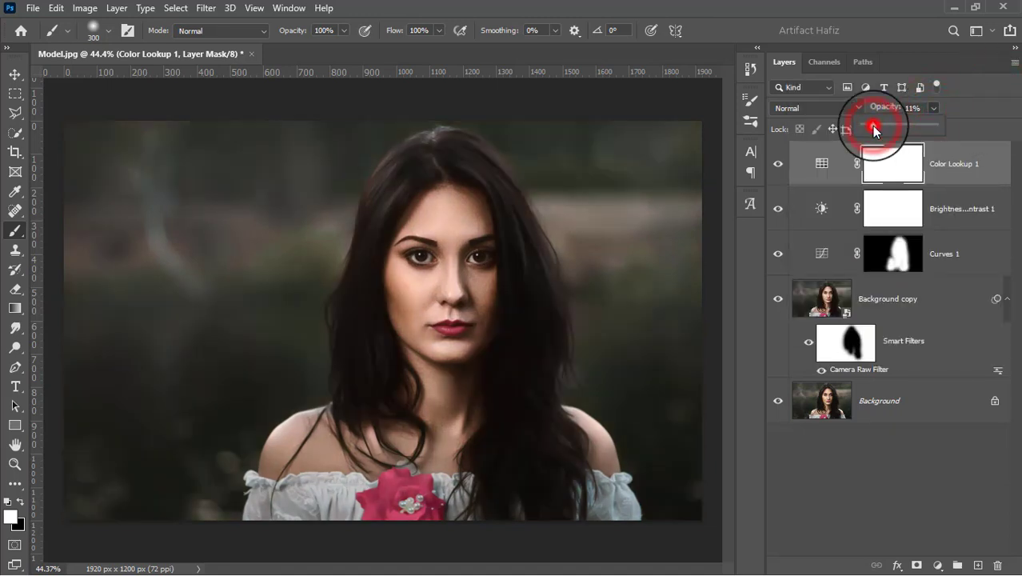
{"action": "left_click_drag", "start_coordinate": [871, 125], "coordinate": [869, 126]}
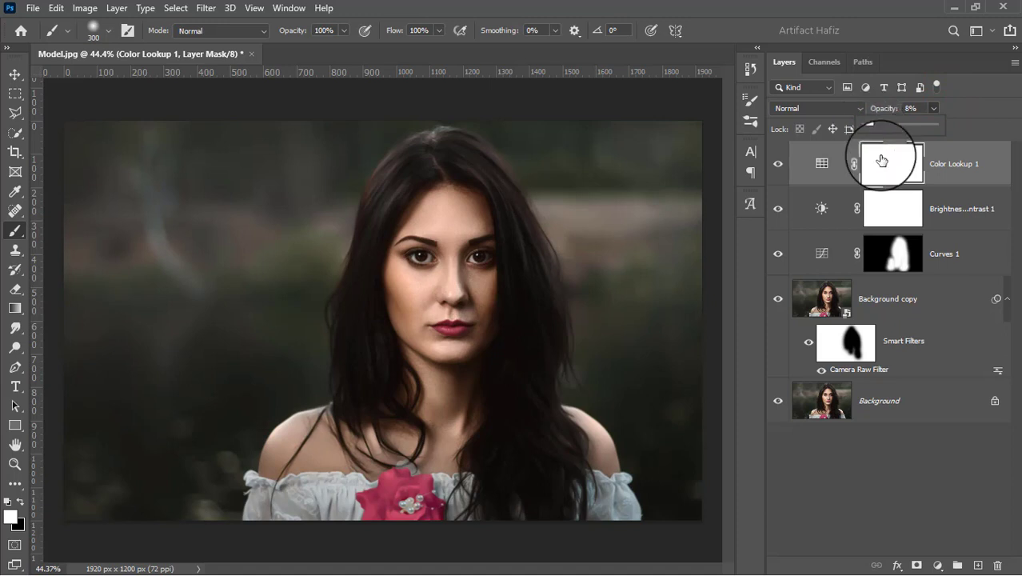
Add a Photo Filter adjustment layer using Warming Filter (85) at 18% density
{"action": "left_click", "coordinate": [935, 563]}
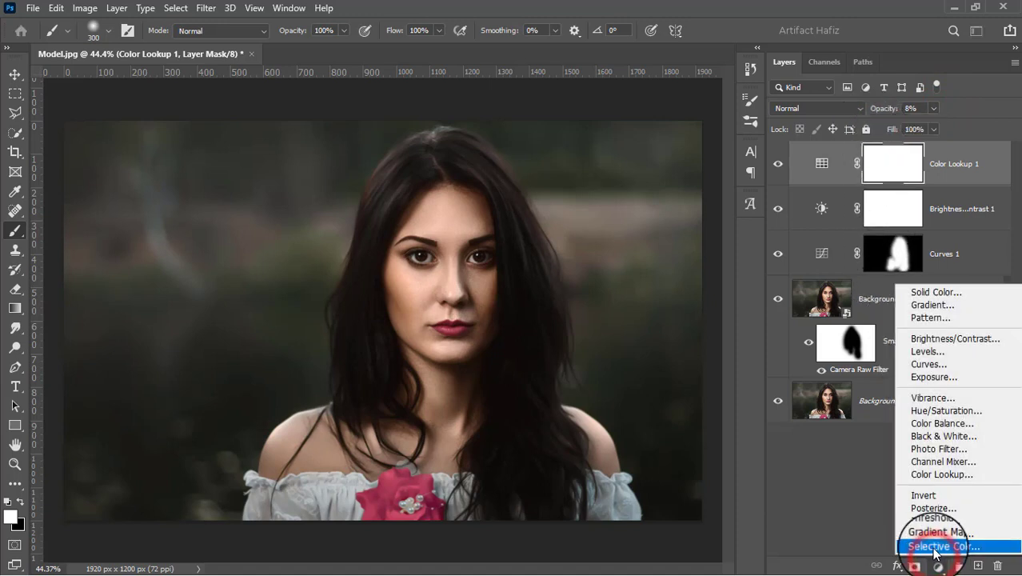
{"action": "left_click", "coordinate": [950, 448]}
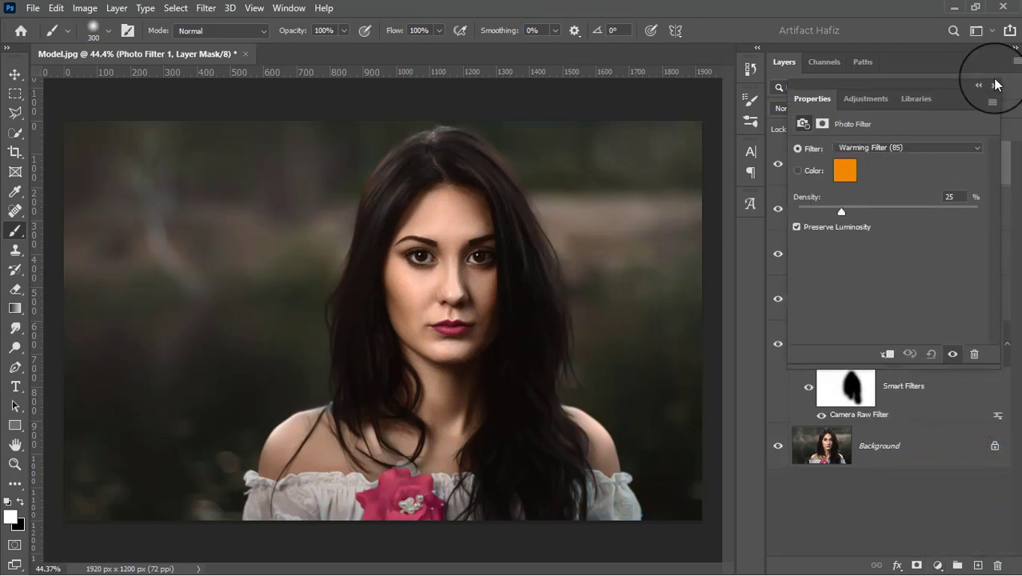
{"action": "left_click", "coordinate": [893, 149]}
{"action": "left_click", "coordinate": [892, 165]}
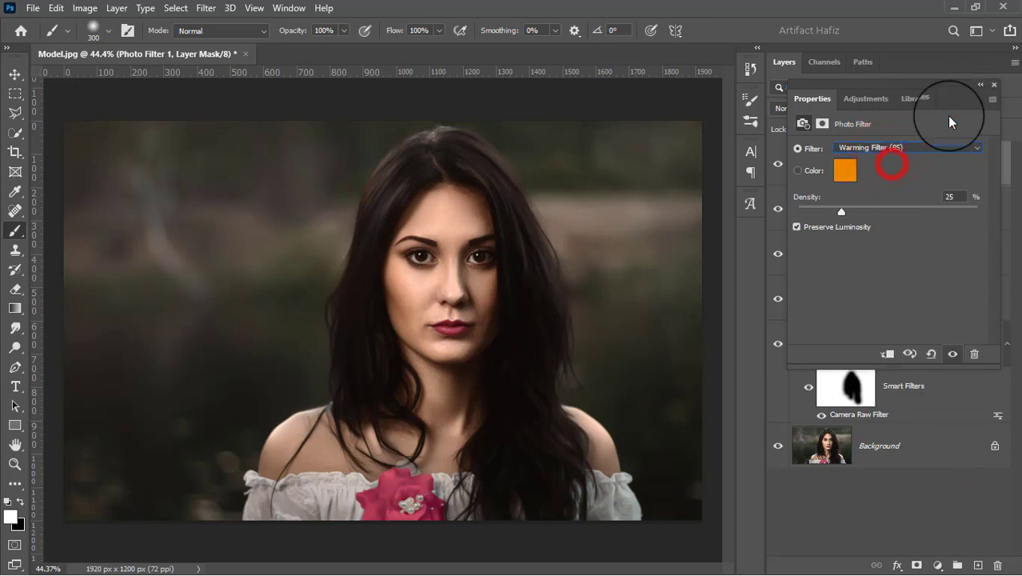
{"action": "left_click", "coordinate": [829, 209]}
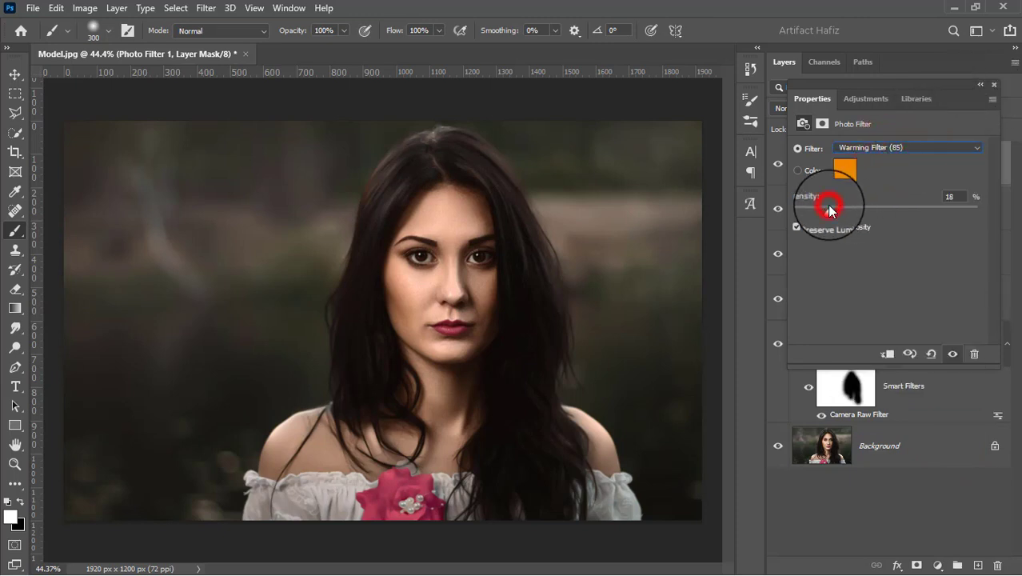
{"action": "left_click", "coordinate": [996, 85]}
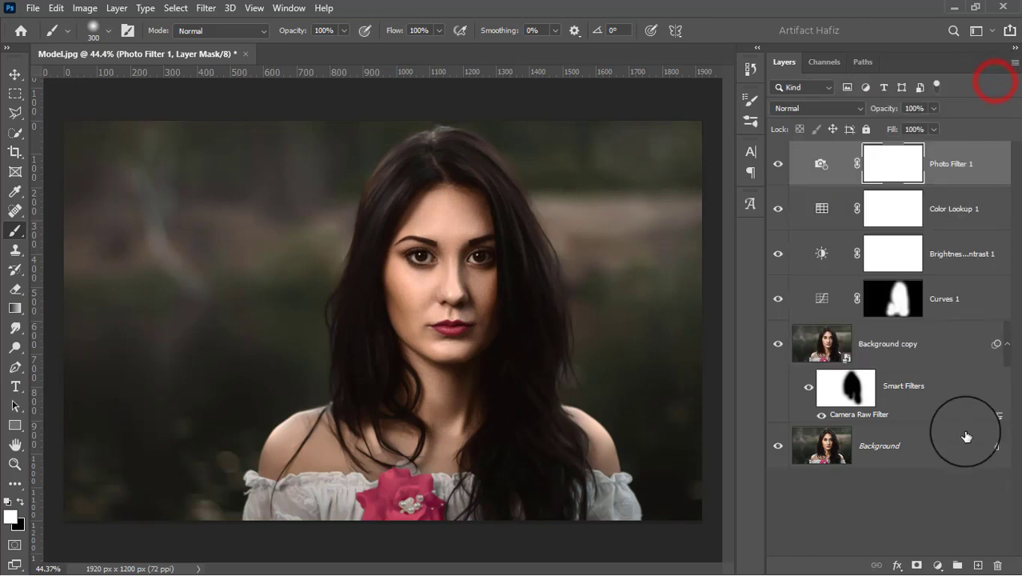
Add a Levels adjustment layer with the midtone input at 1.20 and the white input at 251
{"action": "left_click", "coordinate": [936, 565]}
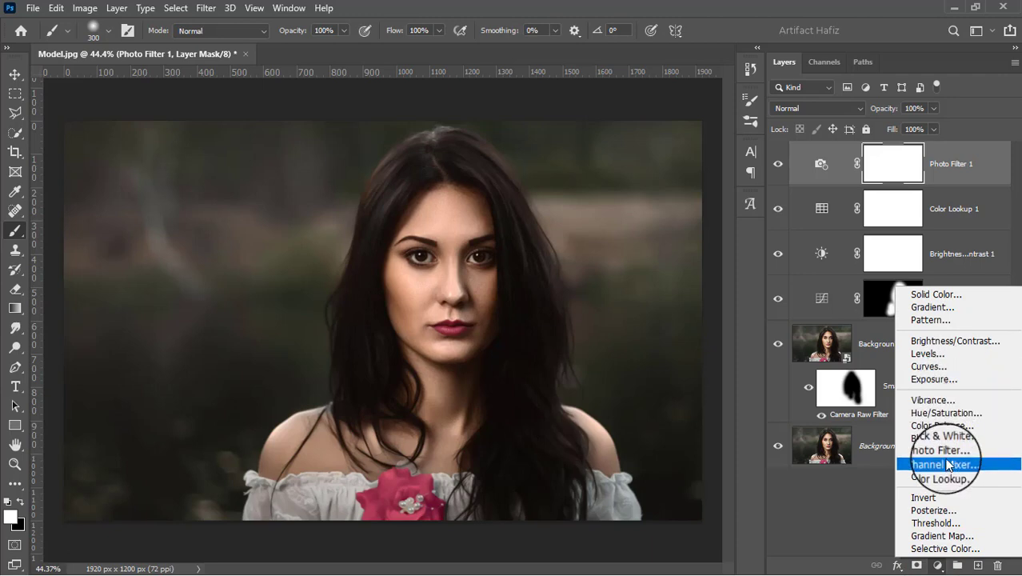
{"action": "left_click", "coordinate": [939, 356]}
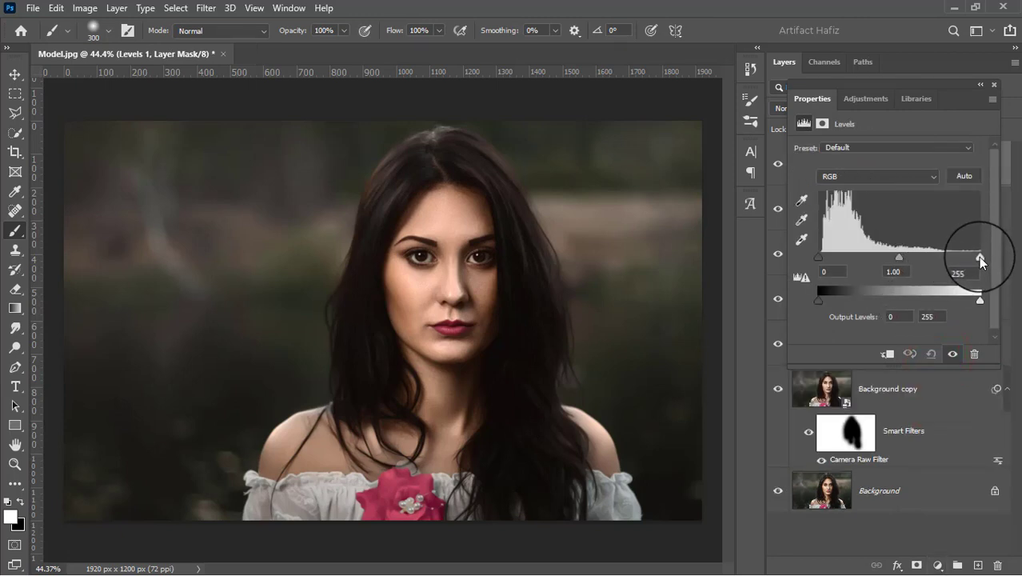
{"action": "left_click_drag", "start_coordinate": [977, 262], "coordinate": [974, 262]}
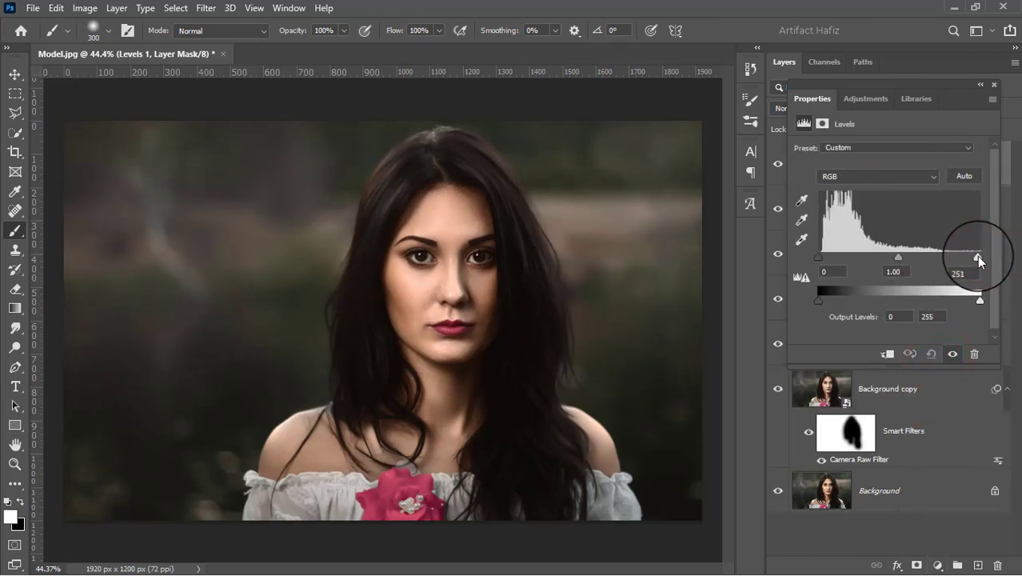
{"action": "left_click_drag", "start_coordinate": [899, 259], "coordinate": [889, 258]}
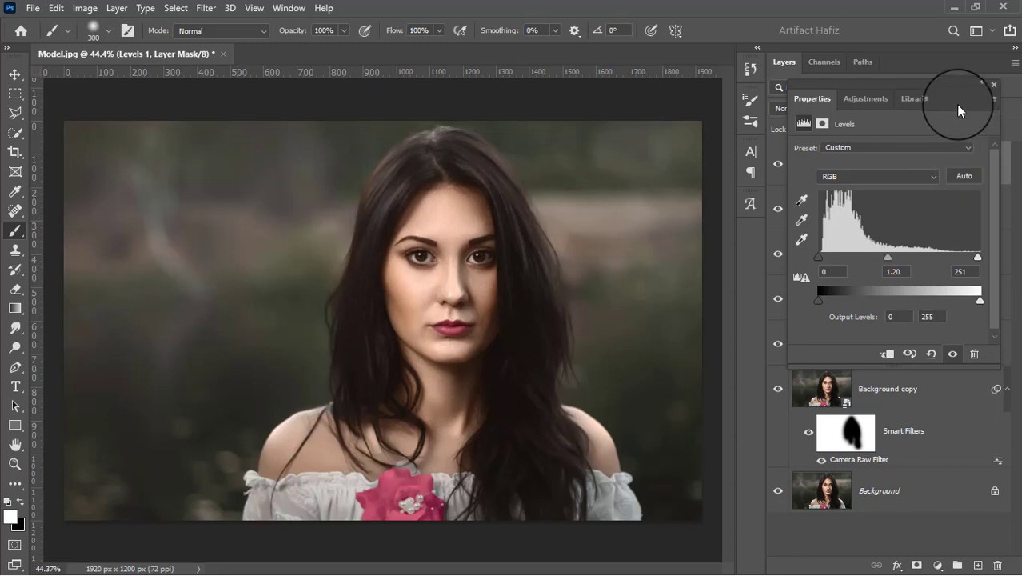
{"action": "left_click", "coordinate": [995, 87]}
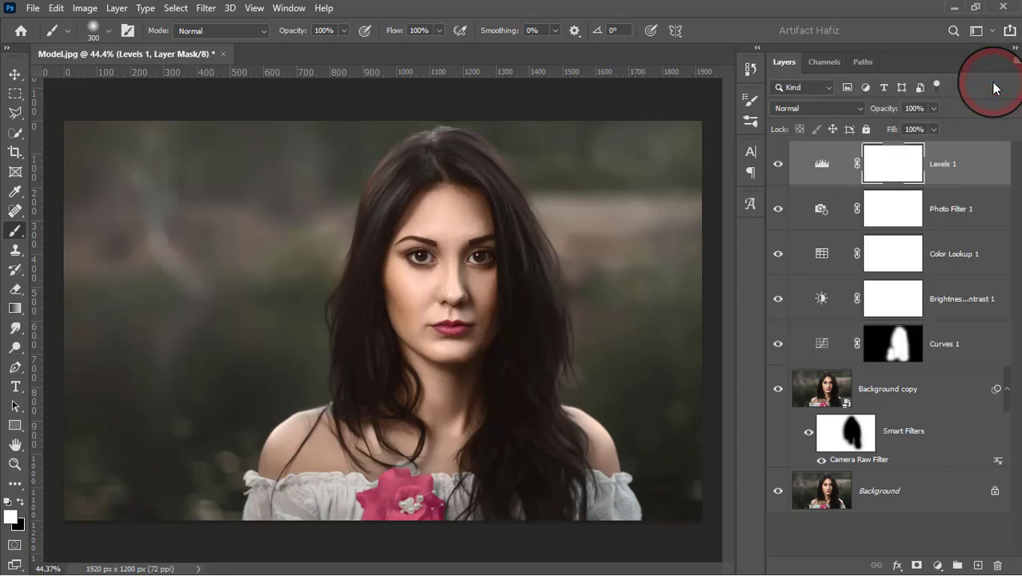
Stamp all visible layers into a new merged layer on top and convert it for smart filters
{"action": "key", "text": "ctrl+alt+shift+e"}
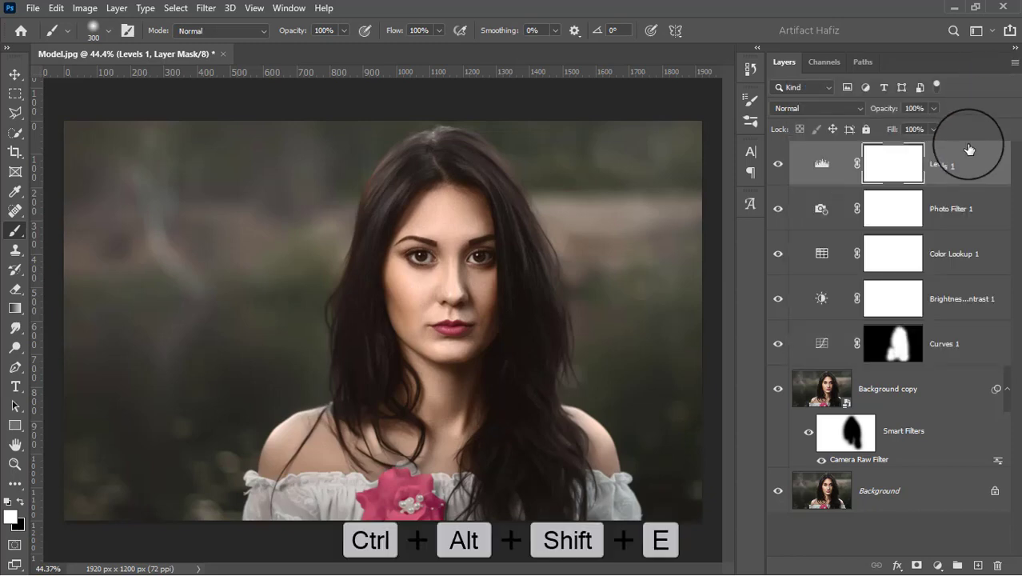
{"action": "left_click", "coordinate": [203, 8]}
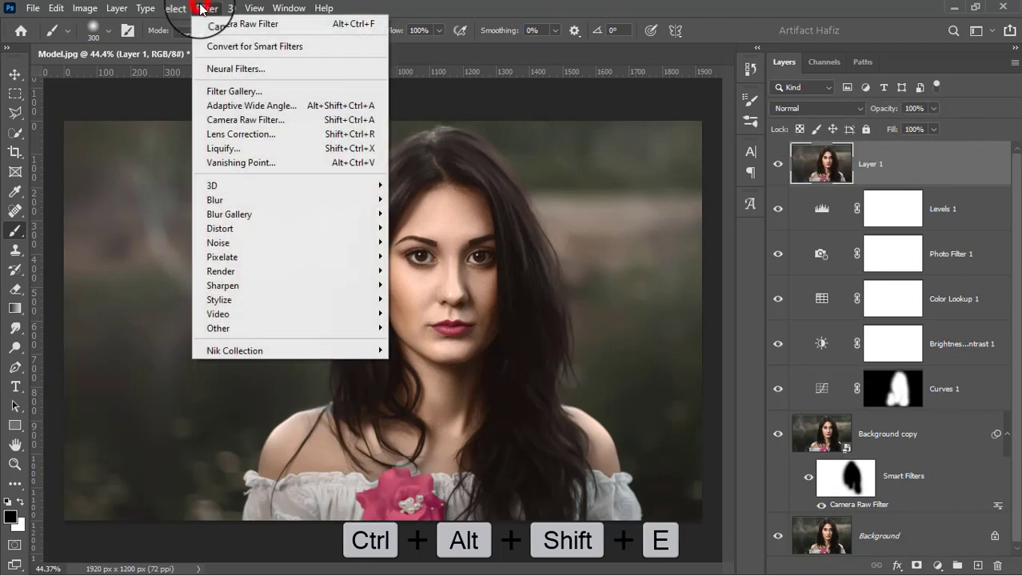
{"action": "left_click", "coordinate": [212, 46]}
Start a Camera Raw Filter with Exposure -0.35, Highlights -18, Shadows +38, Whites +4, Blacks +12, Texture -2, Clarity +3 and Dehaze +5
{"action": "left_click", "coordinate": [206, 8]}
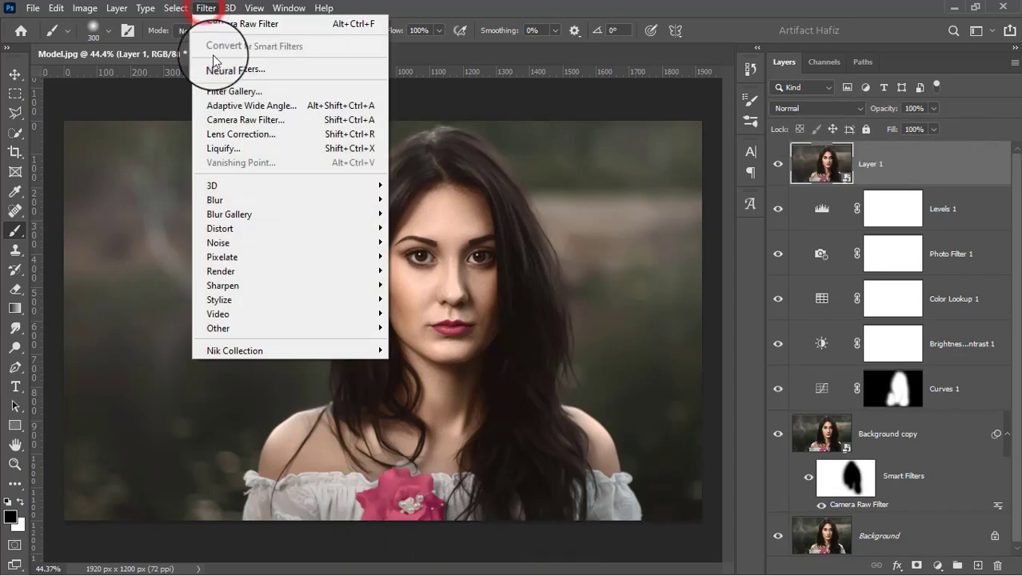
{"action": "left_click", "coordinate": [227, 119]}
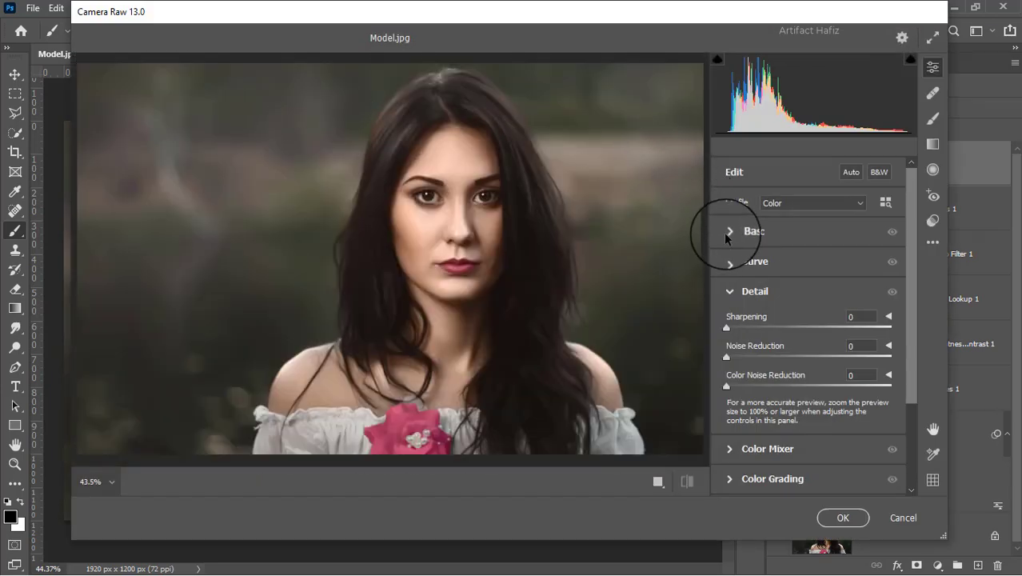
{"action": "left_click", "coordinate": [728, 232]}
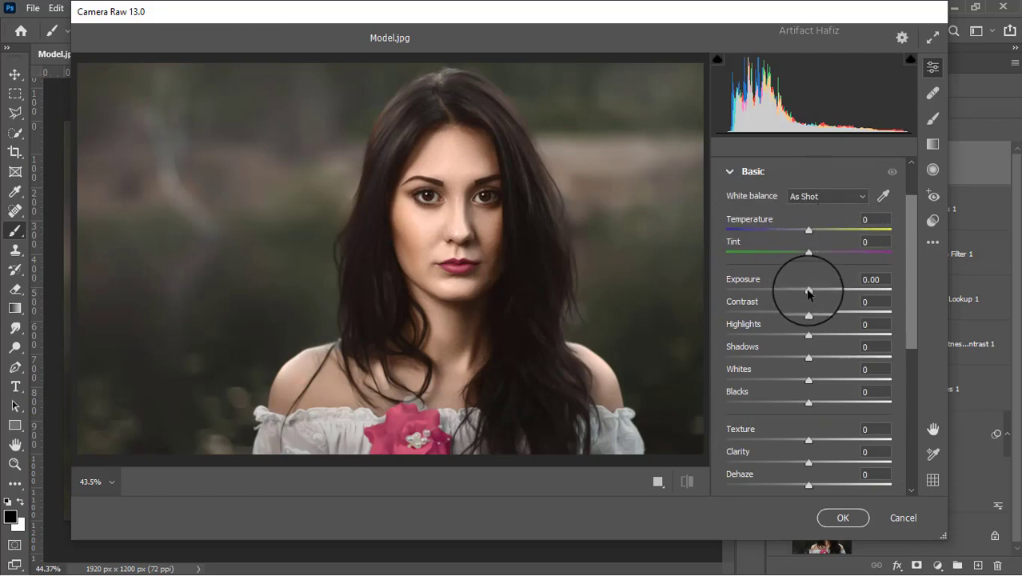
{"action": "left_click_drag", "start_coordinate": [807, 293], "coordinate": [802, 292]}
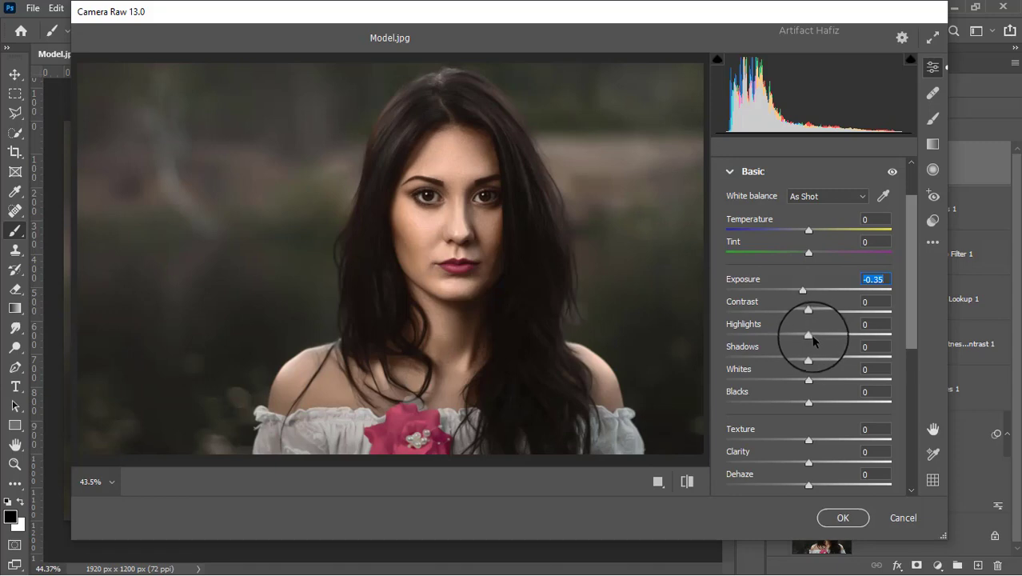
{"action": "mouse_move", "coordinate": [806, 336]}
{"action": "left_mouse_down"}
{"action": "mouse_move", "coordinate": [783, 338]}
{"action": "mouse_move", "coordinate": [793, 340]}
{"action": "left_mouse_up"}
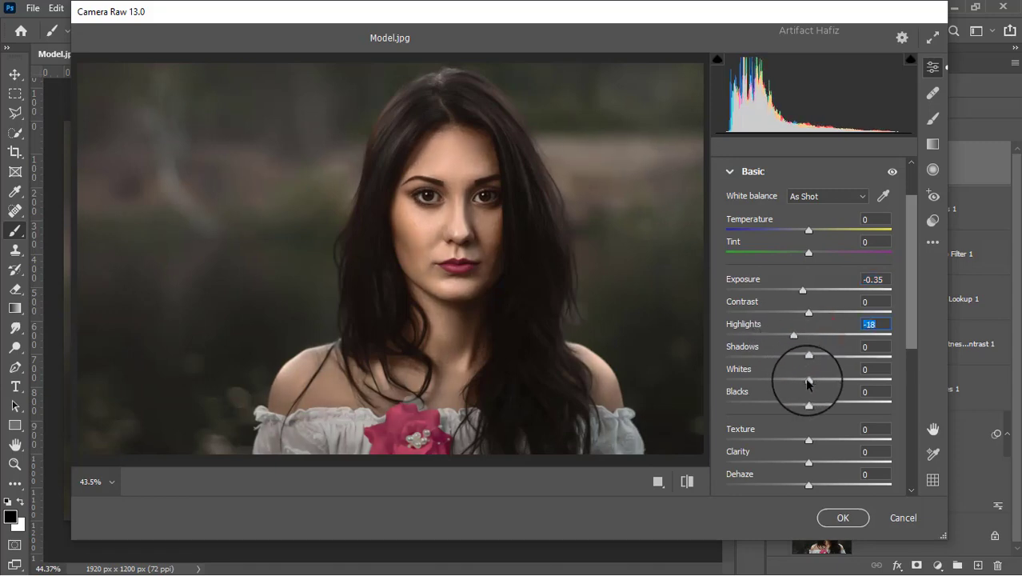
{"action": "left_click_drag", "start_coordinate": [807, 382], "coordinate": [844, 354]}
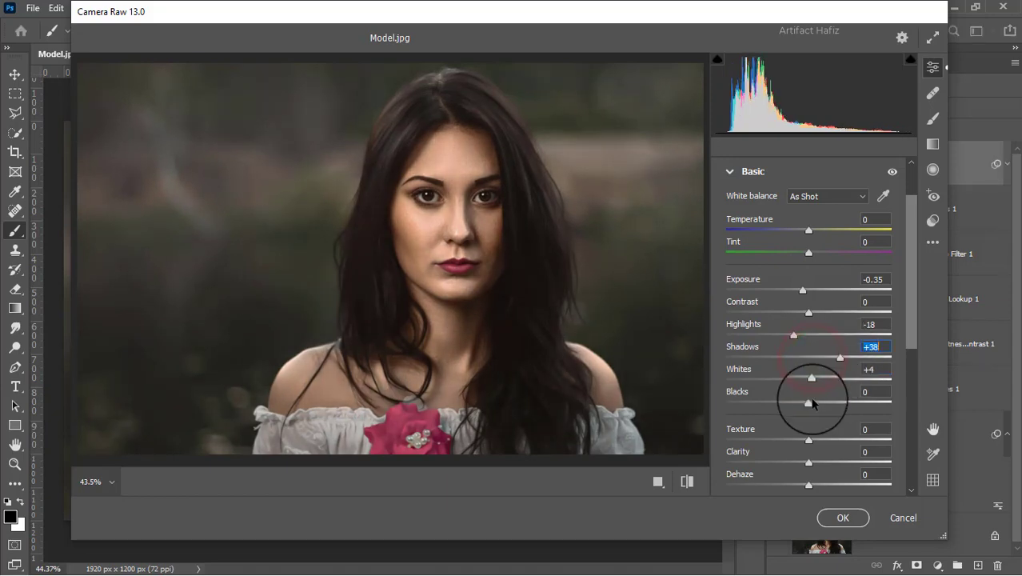
{"action": "left_click_drag", "start_coordinate": [806, 404], "coordinate": [818, 403]}
{"action": "scroll", "coordinate": [837, 302], "scroll_direction": "down", "scroll_amount": 3}
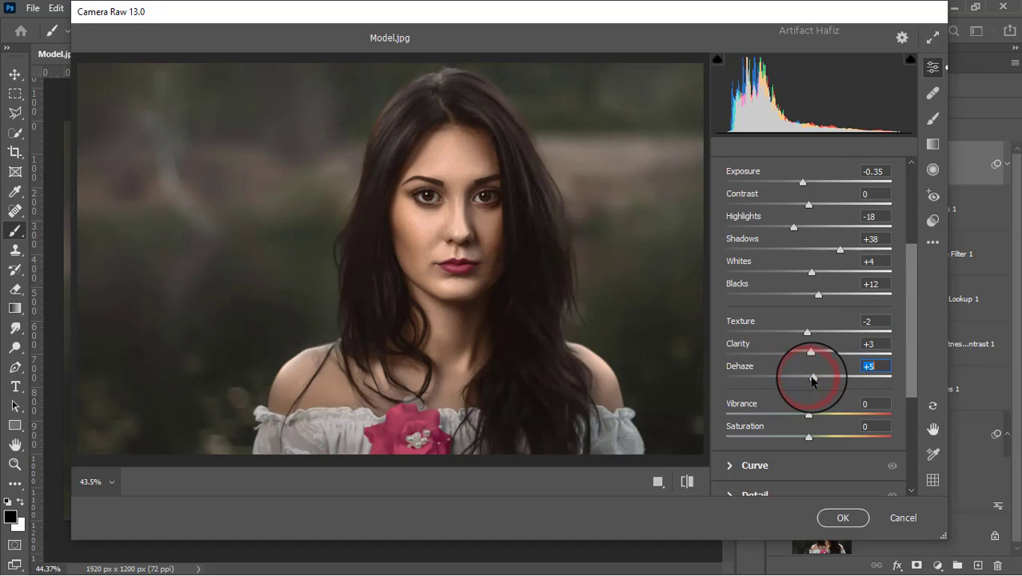
Lift the black points of the Camera Raw channel curves: blue to output 8, green slightly, and red to output 3
{"action": "scroll", "coordinate": [814, 360], "scroll_direction": "down", "scroll_amount": 3}
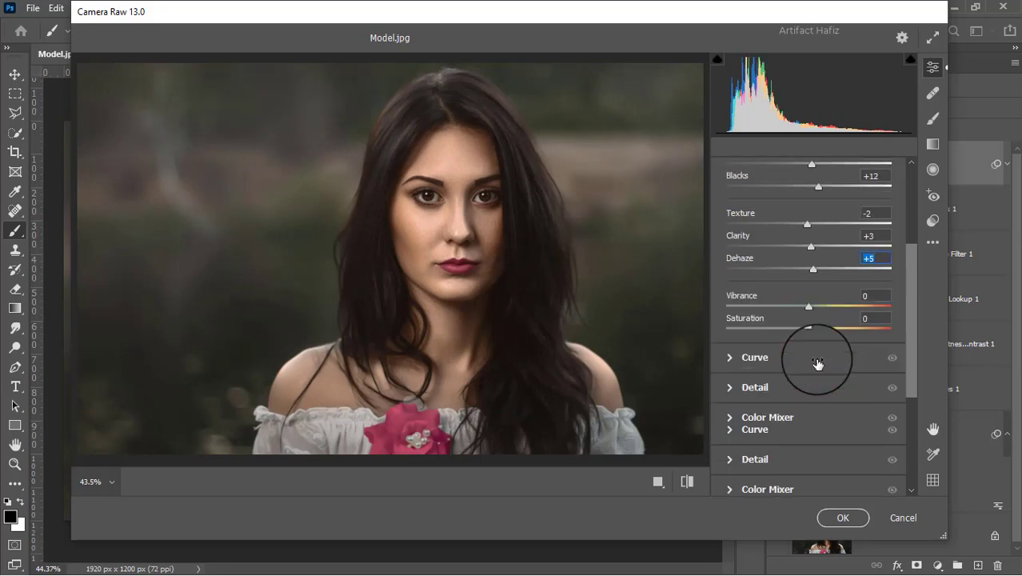
{"action": "left_click", "coordinate": [739, 360]}
{"action": "left_click", "coordinate": [839, 218]}
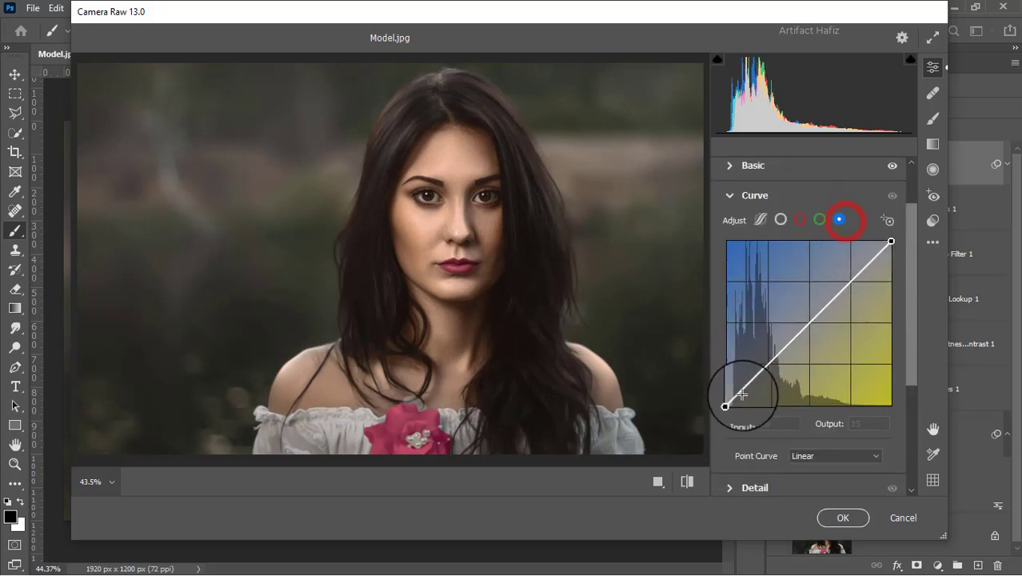
{"action": "left_click_drag", "start_coordinate": [724, 407], "coordinate": [721, 400]}
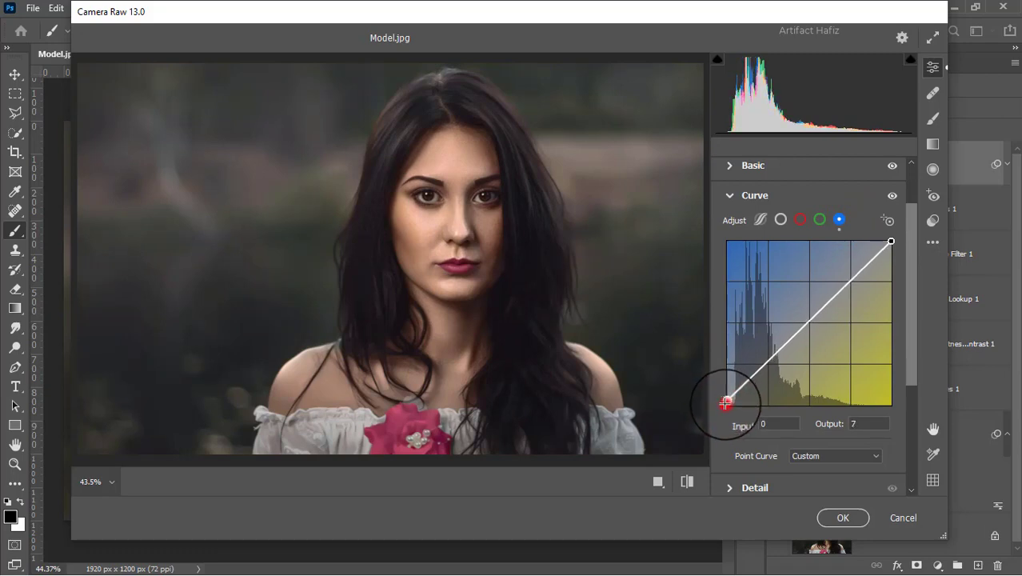
{"action": "left_click_drag", "start_coordinate": [725, 403], "coordinate": [728, 399]}
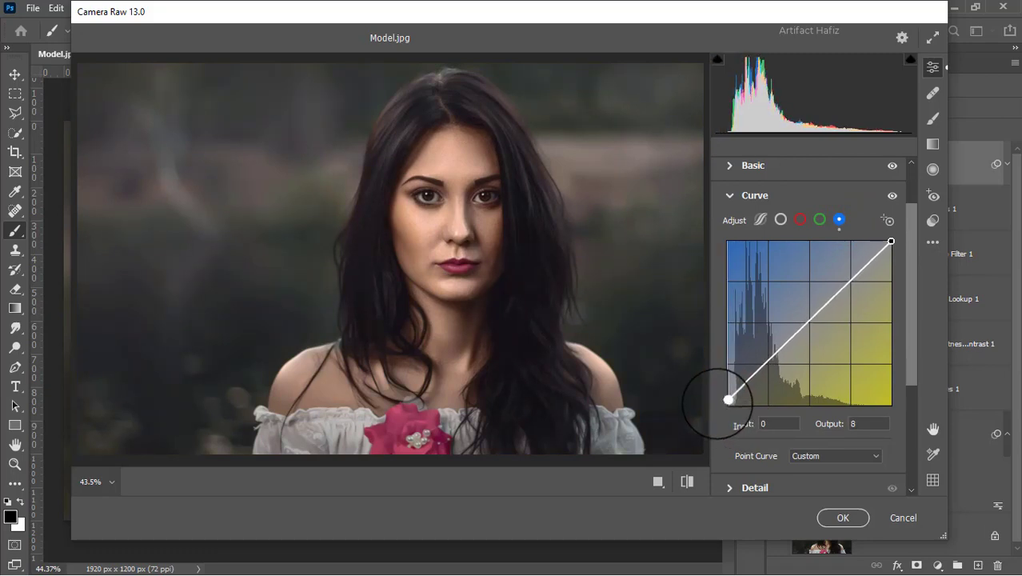
{"action": "left_click", "coordinate": [819, 219]}
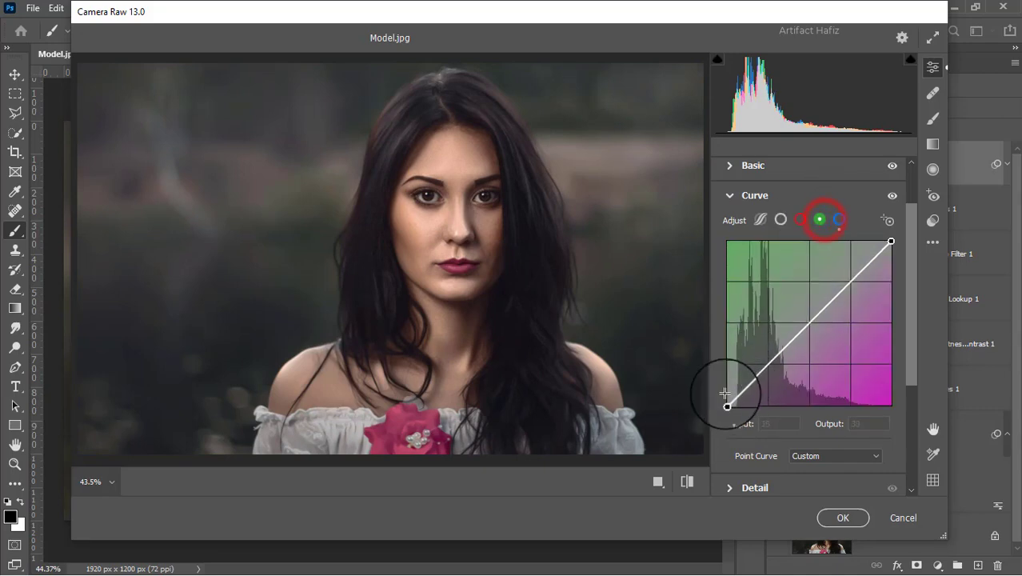
{"action": "left_click_drag", "start_coordinate": [725, 406], "coordinate": [729, 404]}
{"action": "left_click", "coordinate": [801, 220]}
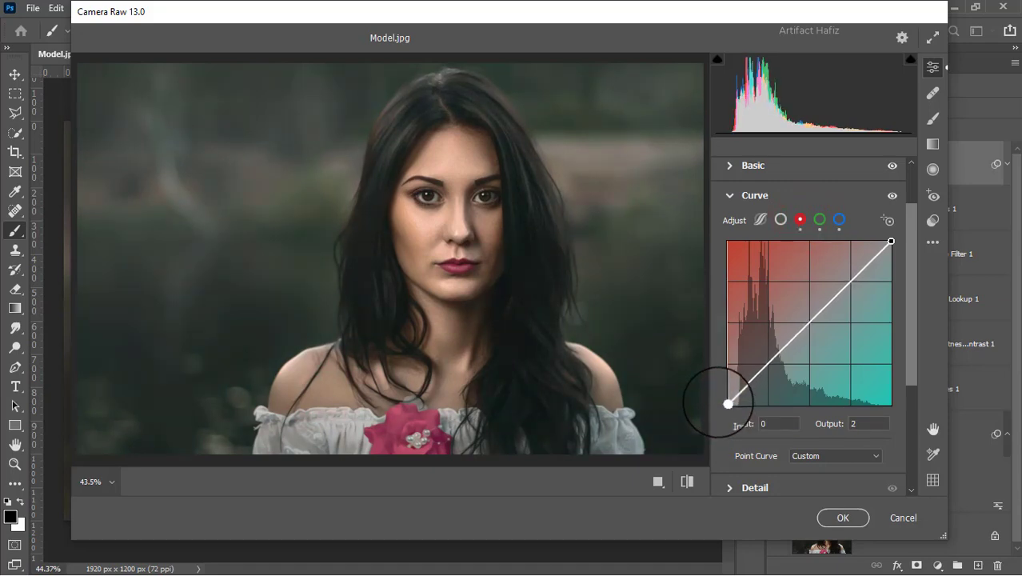
Set the Camera Raw sharpening to 16 and the noise reduction to 10
{"action": "scroll", "coordinate": [791, 292], "scroll_direction": "down", "scroll_amount": 3}
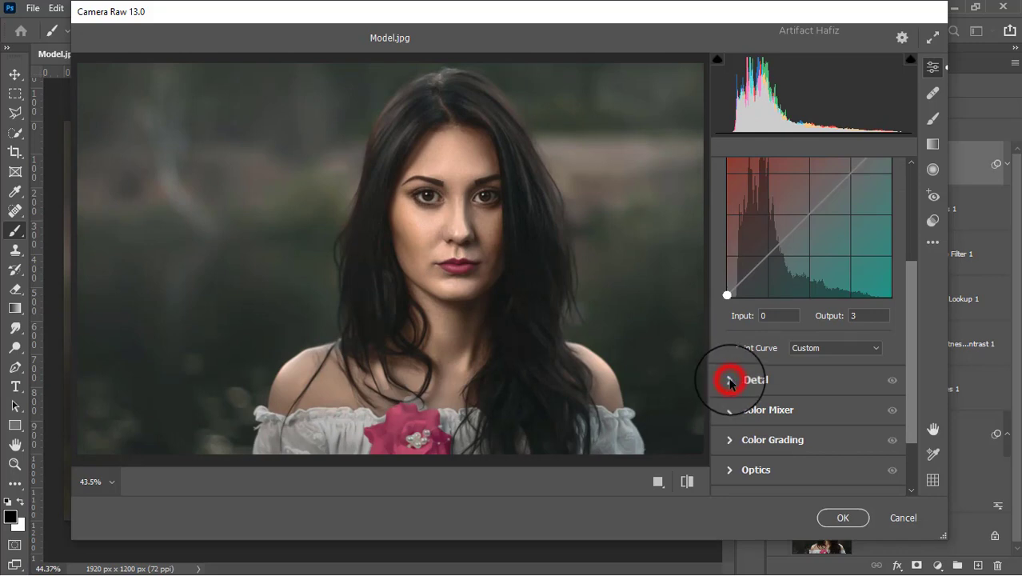
{"action": "left_click", "coordinate": [729, 381]}
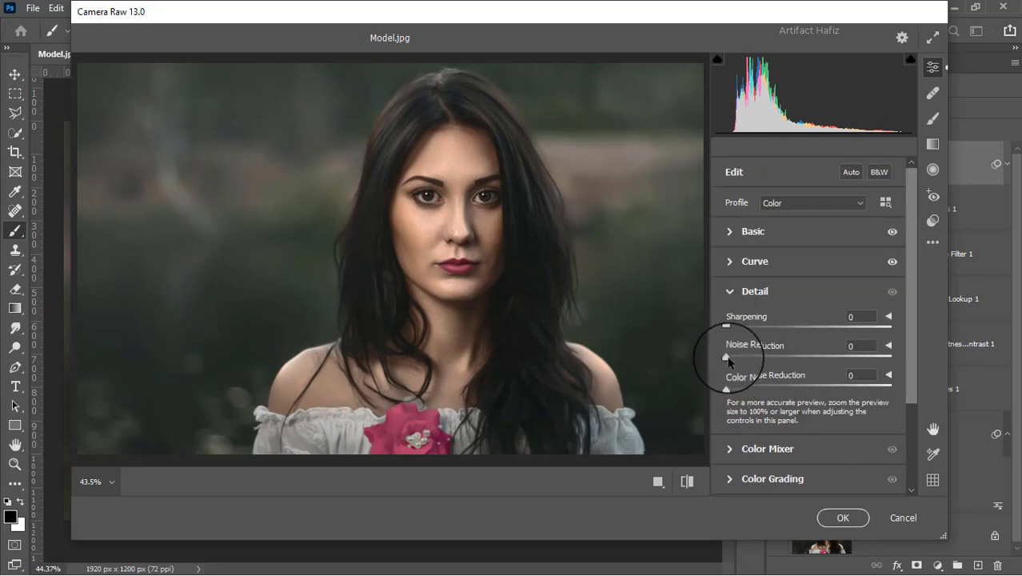
{"action": "left_click_drag", "start_coordinate": [726, 356], "coordinate": [746, 328]}
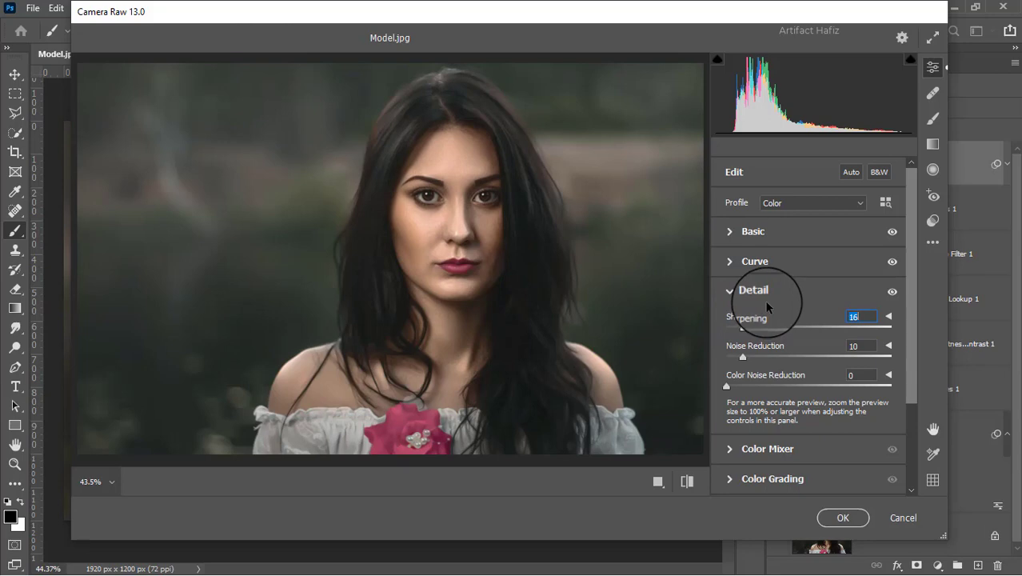
Set the Color Mixer saturation to Reds +2, Greens +24, Aquas +16, Blues +16, Purples +15 and Magentas +23, and adjust the Yellows slightly
{"action": "scroll", "coordinate": [766, 304], "scroll_direction": "down", "scroll_amount": 3}
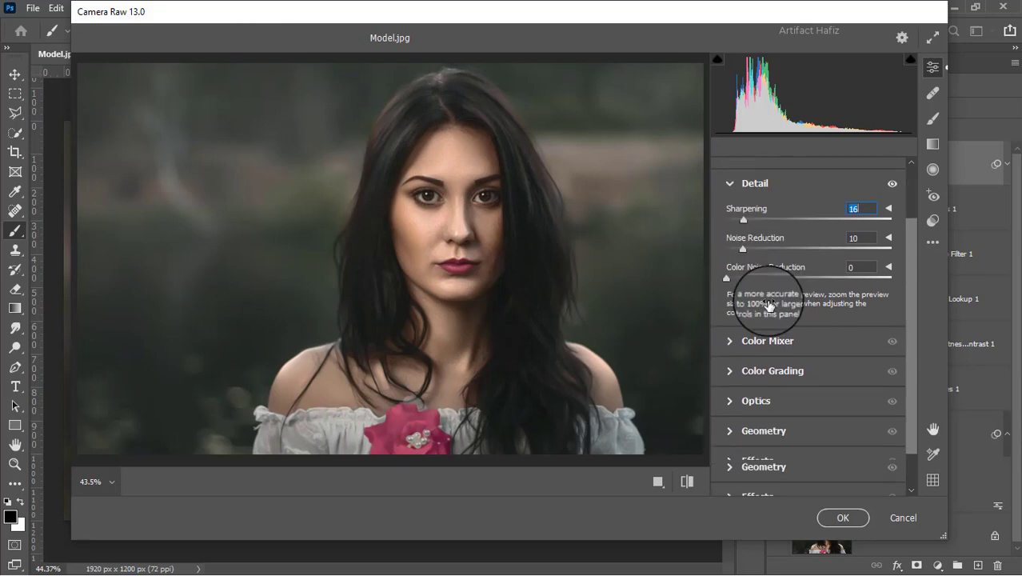
{"action": "left_click", "coordinate": [730, 342]}
{"action": "left_click", "coordinate": [774, 252]}
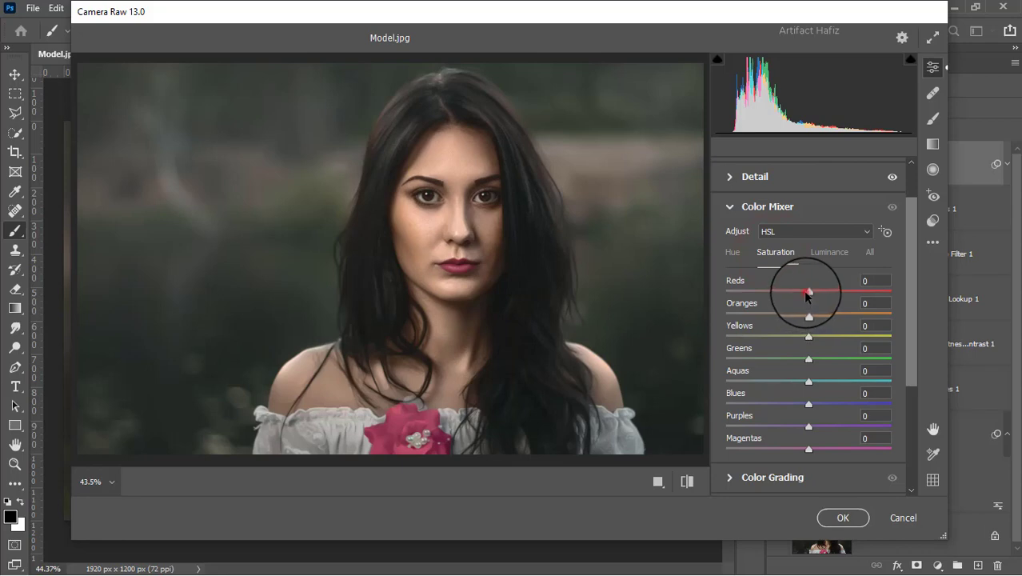
{"action": "left_click_drag", "start_coordinate": [807, 293], "coordinate": [838, 302]}
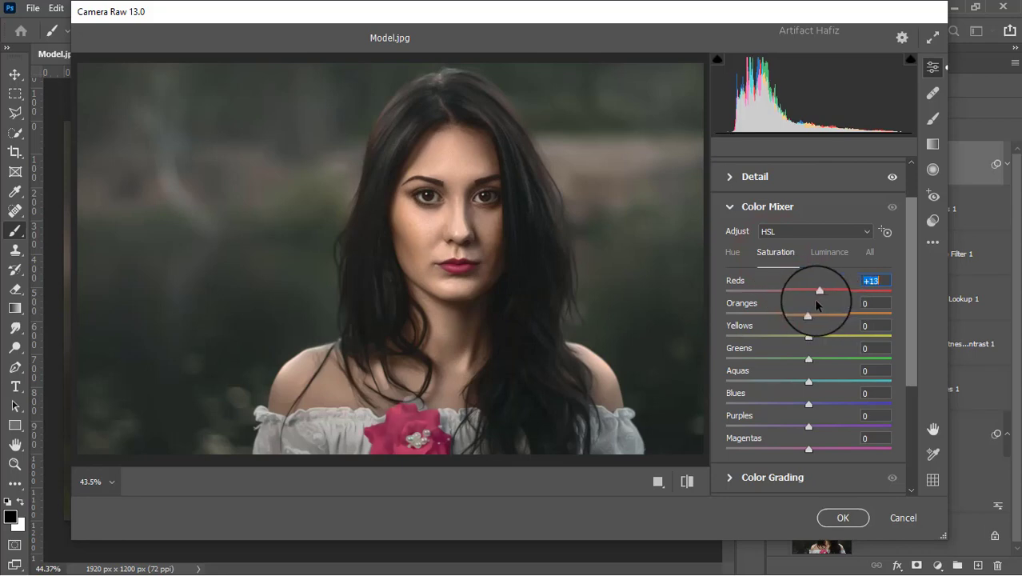
{"action": "left_click_drag", "start_coordinate": [816, 304], "coordinate": [827, 449]}
{"action": "left_click", "coordinate": [809, 359]}
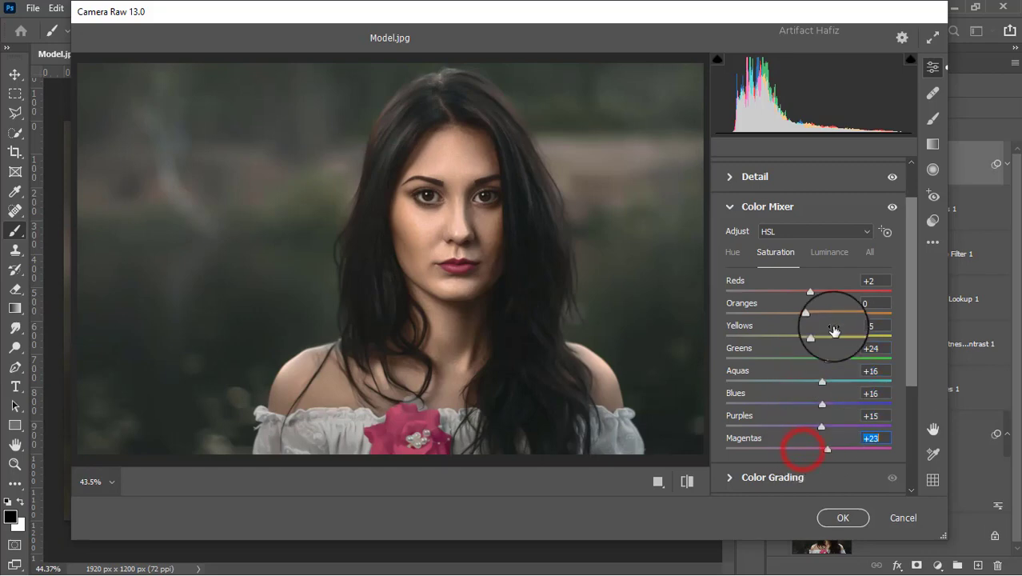
Raise the Color Mixer luminance slightly for the yellows and for the aquas through magentas
{"action": "left_click", "coordinate": [824, 252]}
{"action": "left_click_drag", "start_coordinate": [805, 337], "coordinate": [813, 333]}
{"action": "left_click_drag", "start_coordinate": [806, 382], "coordinate": [815, 448]}
{"action": "left_click", "coordinate": [808, 428]}
Set the Color Mixer hue of both the aquas and the blues to -100
{"action": "left_click", "coordinate": [729, 254]}
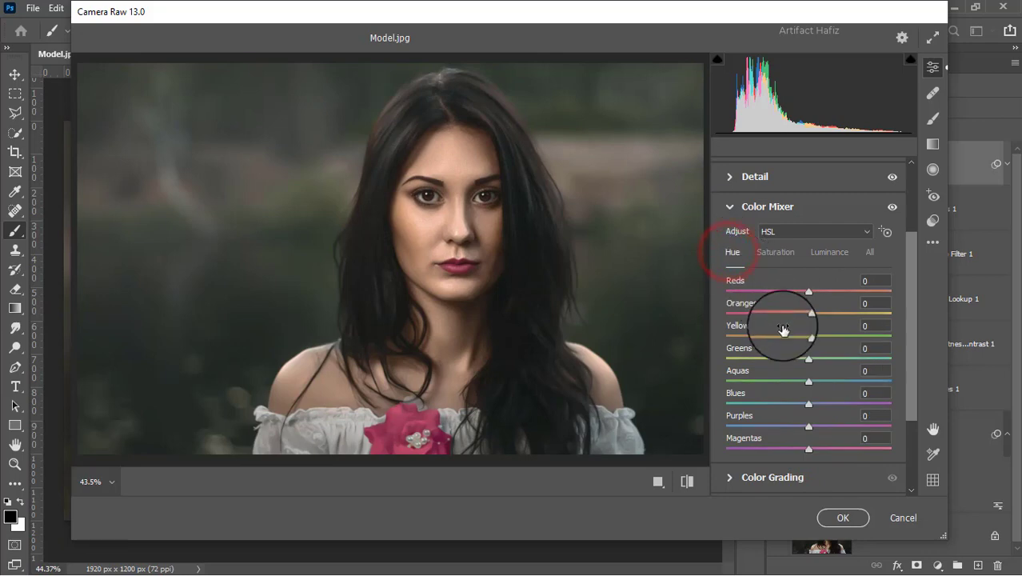
{"action": "left_click_drag", "start_coordinate": [799, 383], "coordinate": [714, 380]}
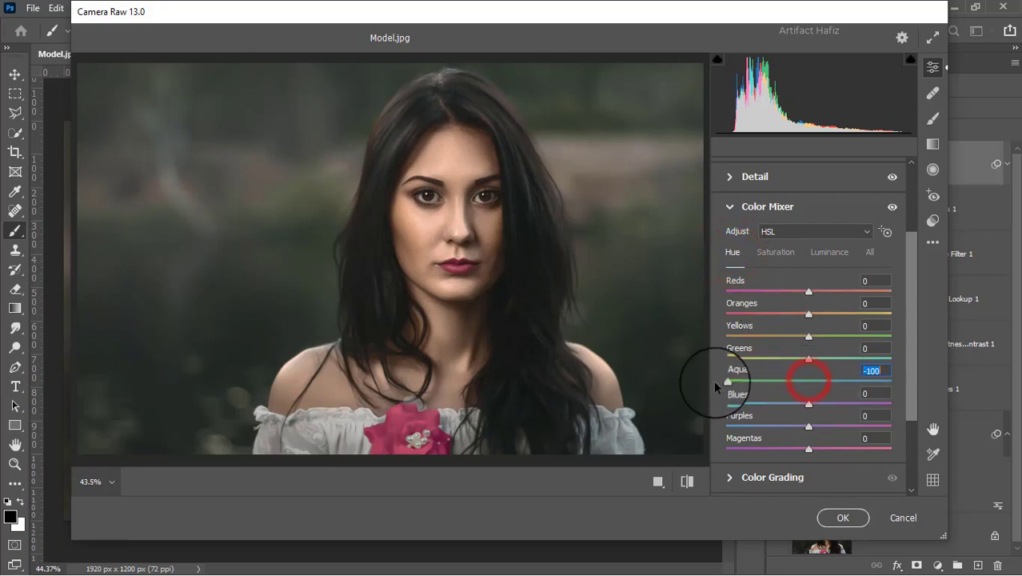
{"action": "left_click_drag", "start_coordinate": [809, 404], "coordinate": [695, 408]}
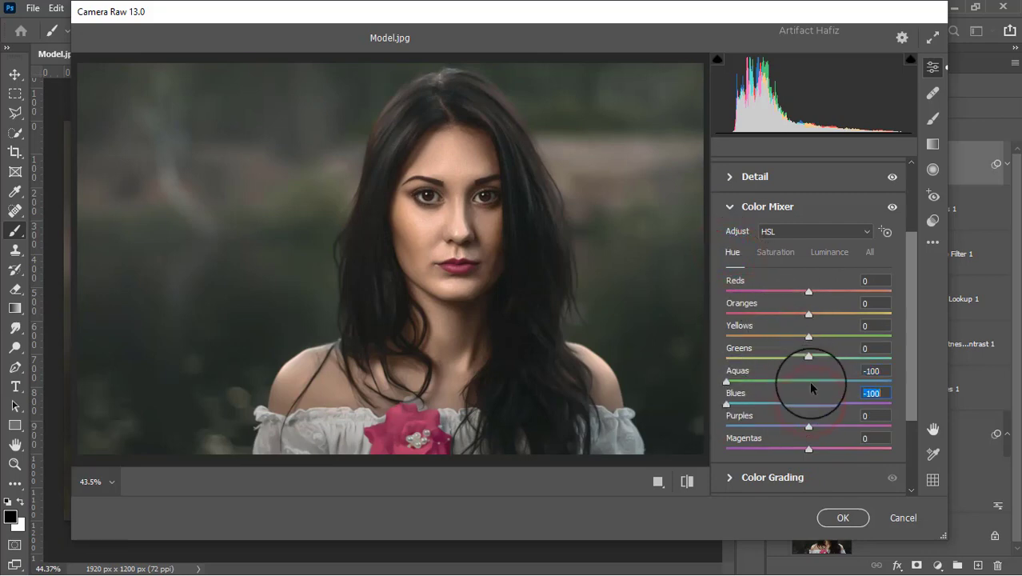
Color grade the shadows with a faint blue-violet tint and the highlights with a faint green tint
{"action": "scroll", "coordinate": [802, 376], "scroll_direction": "down", "scroll_amount": 3}
{"action": "left_click", "coordinate": [729, 370]}
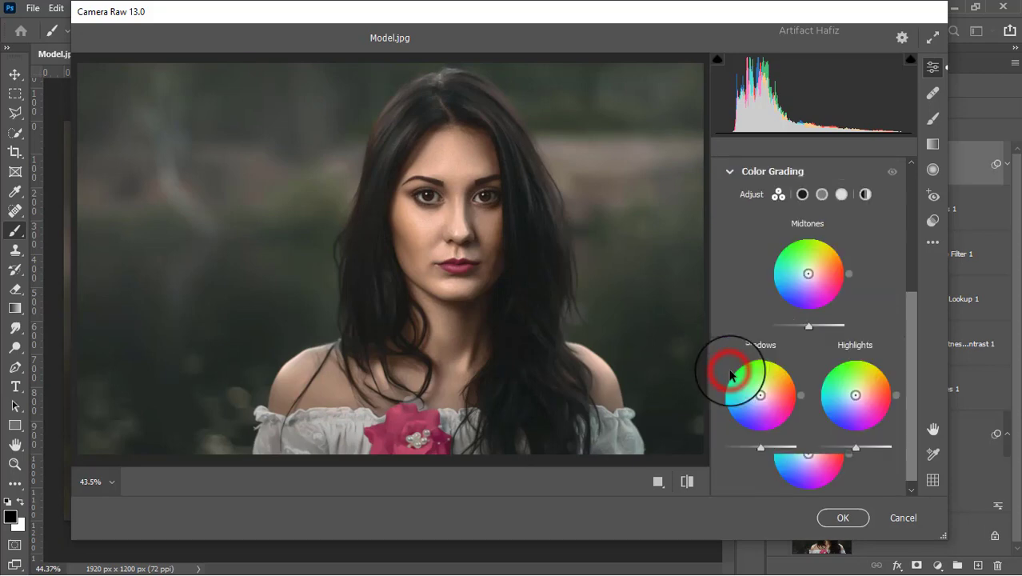
{"action": "left_click", "coordinate": [755, 397]}
{"action": "left_click_drag", "start_coordinate": [755, 397], "coordinate": [760, 441]}
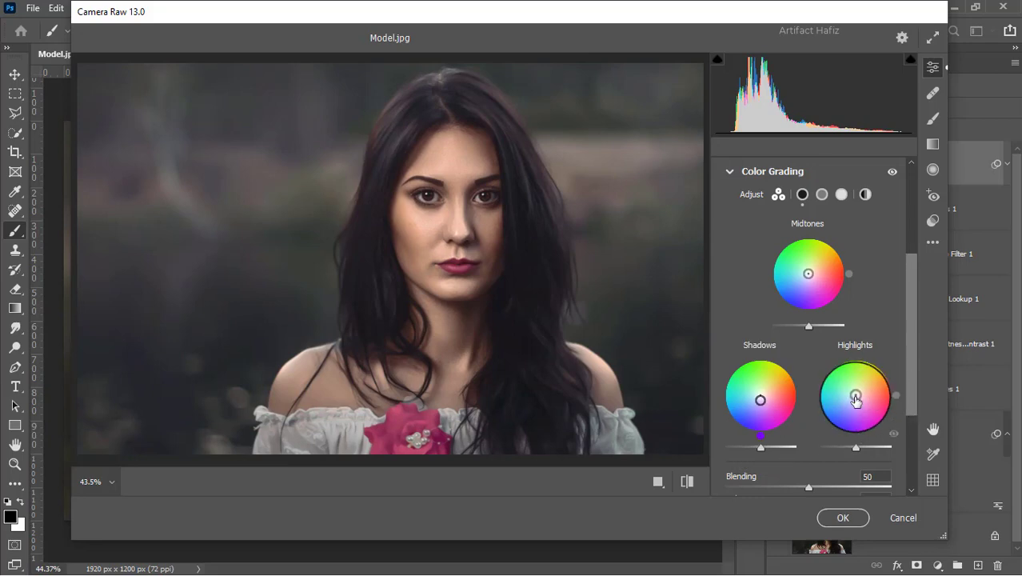
{"action": "left_click_drag", "start_coordinate": [854, 394], "coordinate": [824, 352]}
Calibrate the primary saturations to red -4, green +4 and blue +4, and apply the Camera Raw Filter
{"action": "scroll", "coordinate": [820, 348], "scroll_direction": "down", "scroll_amount": 4}
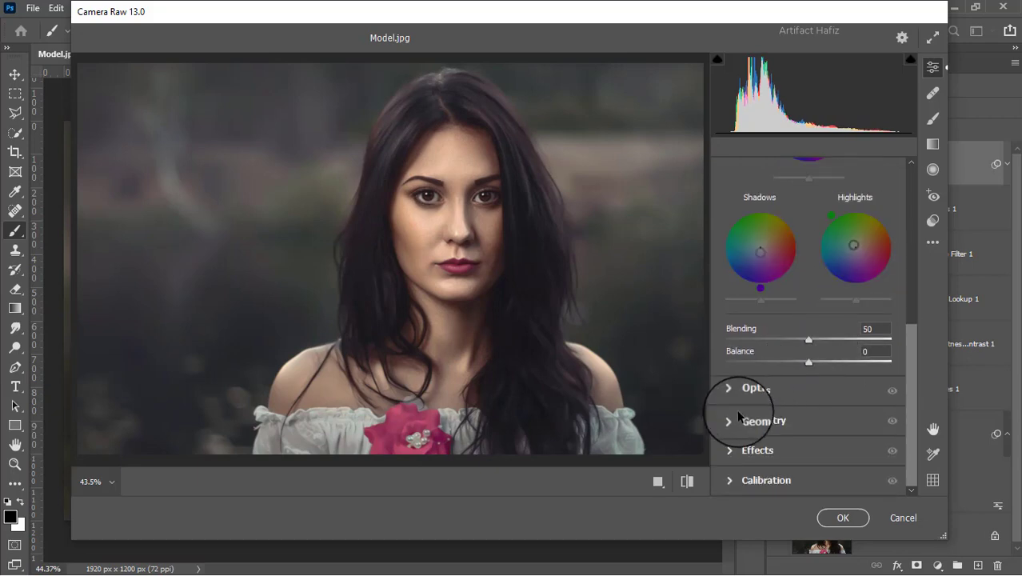
{"action": "left_click", "coordinate": [728, 483]}
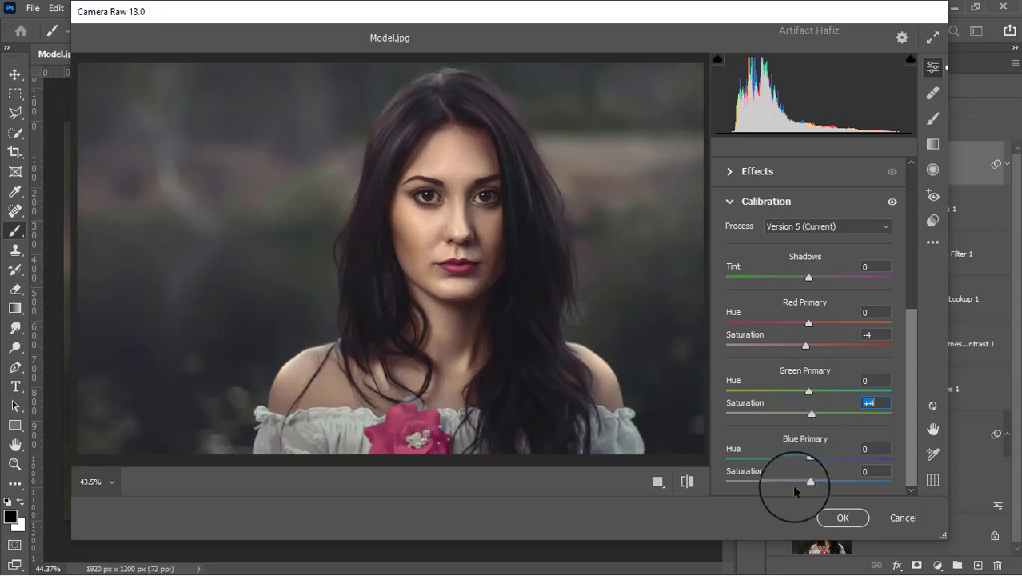
{"action": "left_click_drag", "start_coordinate": [808, 482], "coordinate": [811, 482]}
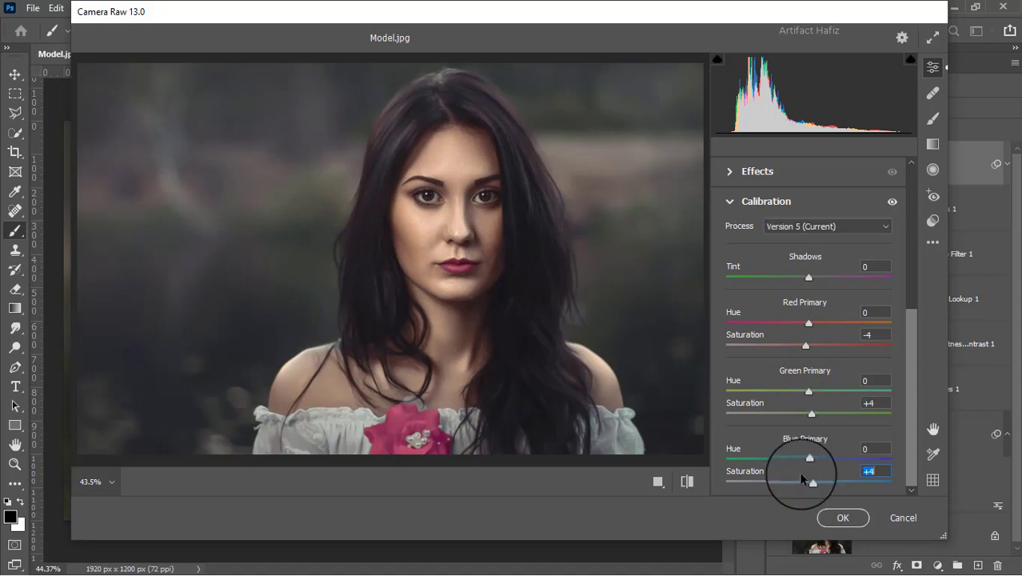
{"action": "left_click", "coordinate": [830, 517]}
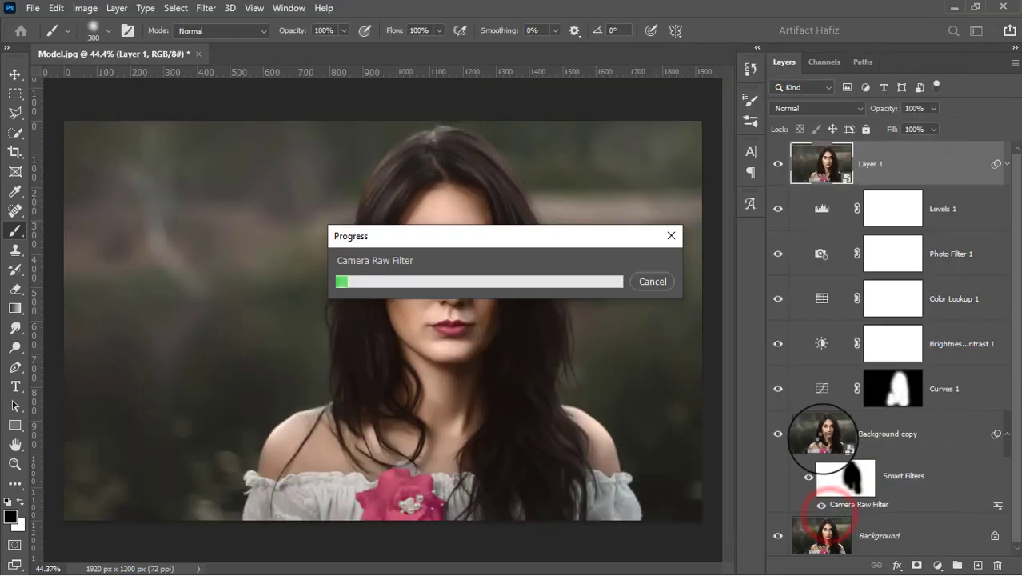
Compare the graded portrait with the original by showing only the Background layer and restoring all layers
{"action": "scroll", "coordinate": [822, 421], "scroll_direction": "down", "scroll_amount": 2}
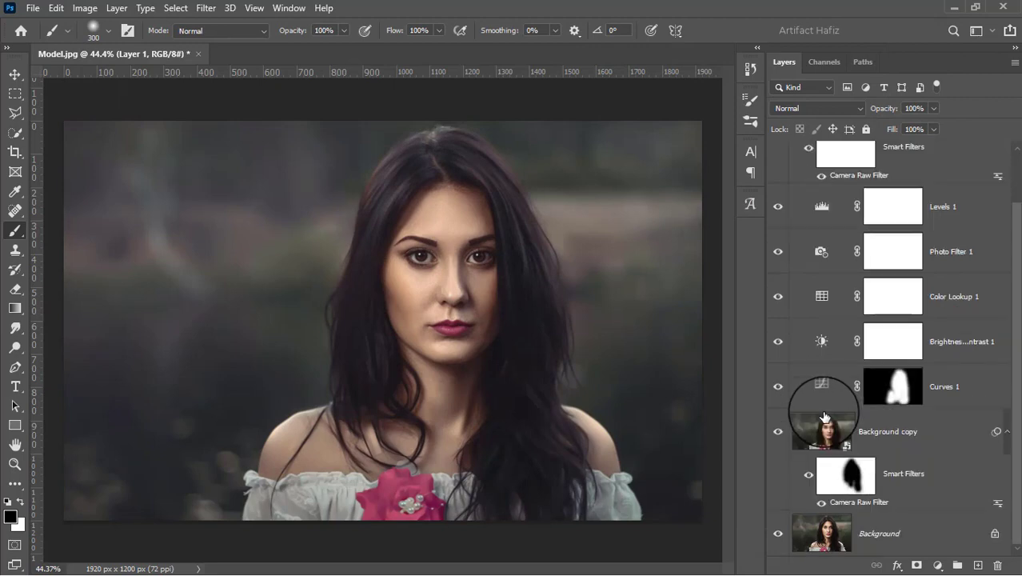
{"action": "left_click", "coordinate": [778, 537], "text": "alt"}
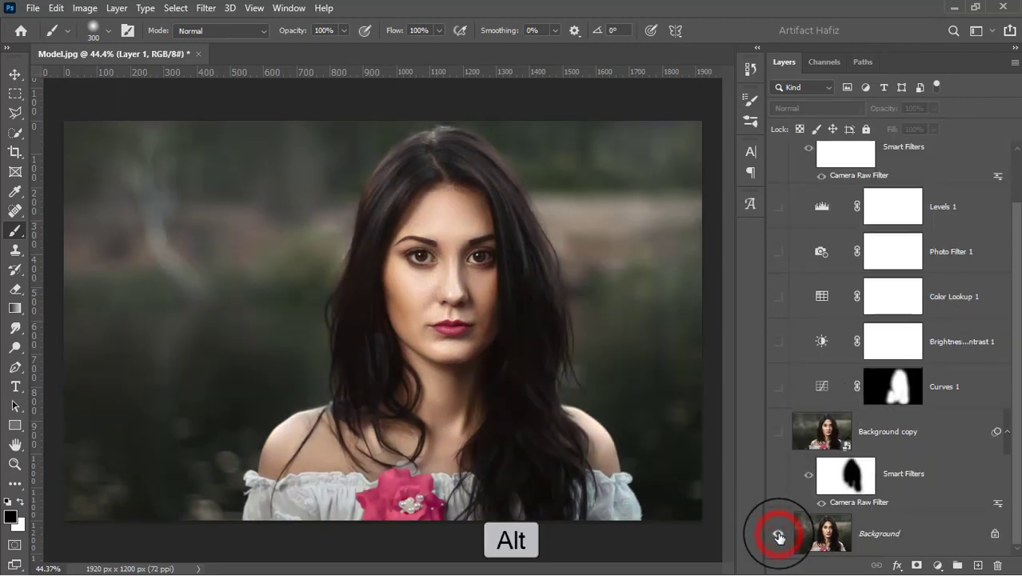
{"action": "left_click", "coordinate": [778, 537], "text": "alt"}
{"action": "left_click", "coordinate": [778, 537], "text": "alt"}
{"action": "left_click", "coordinate": [777, 535], "text": "alt"}
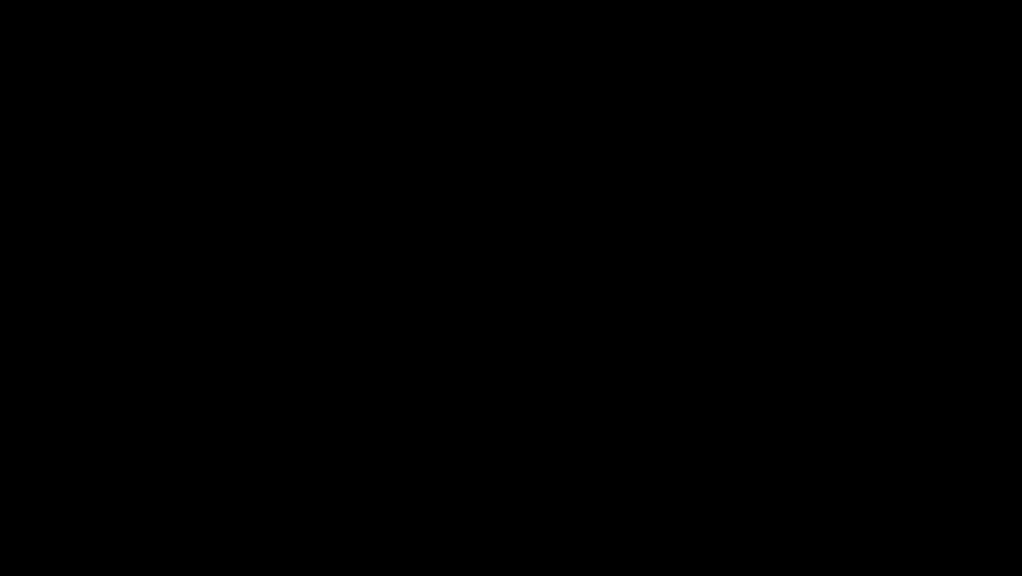